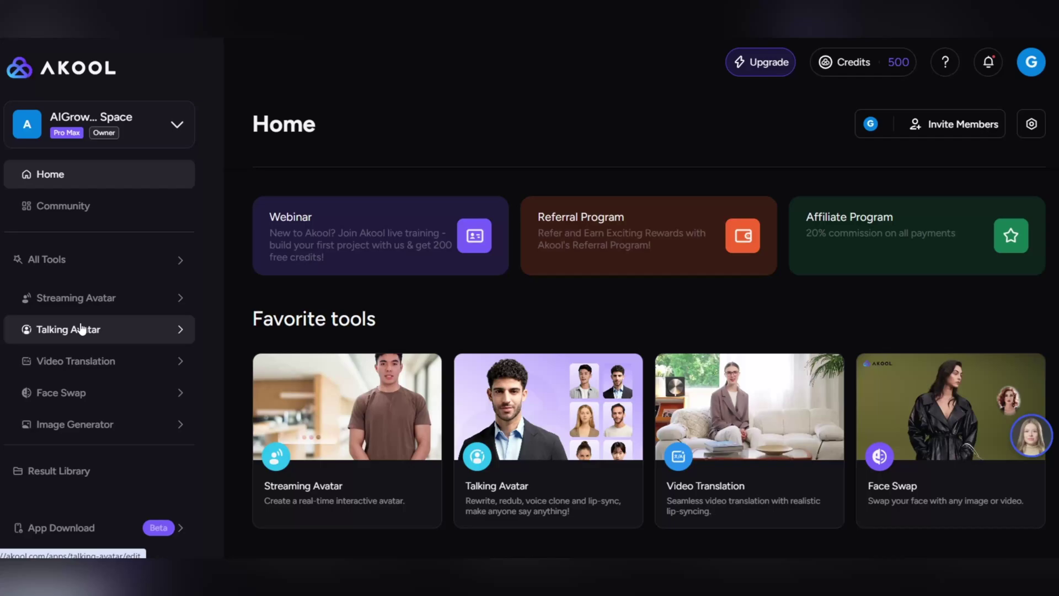
left_click(138, 331)
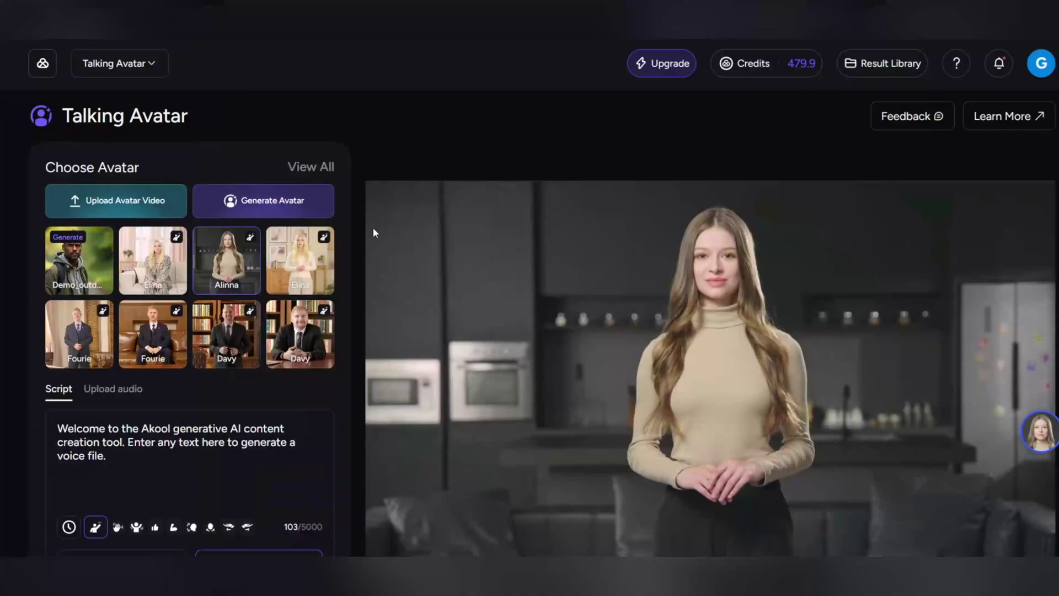
left_click(317, 197)
left_click(699, 409)
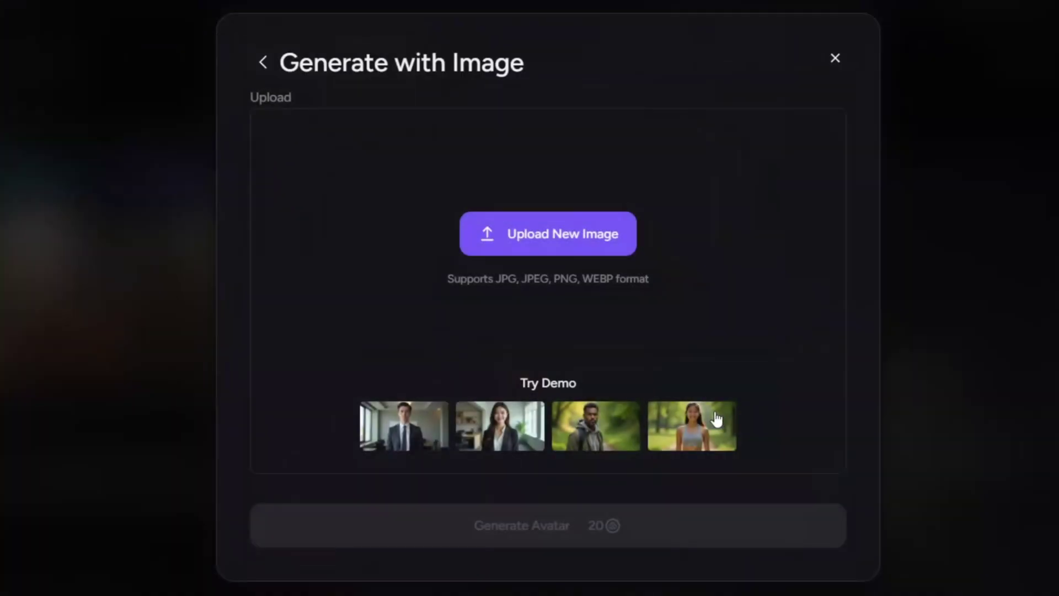
left_click(516, 243)
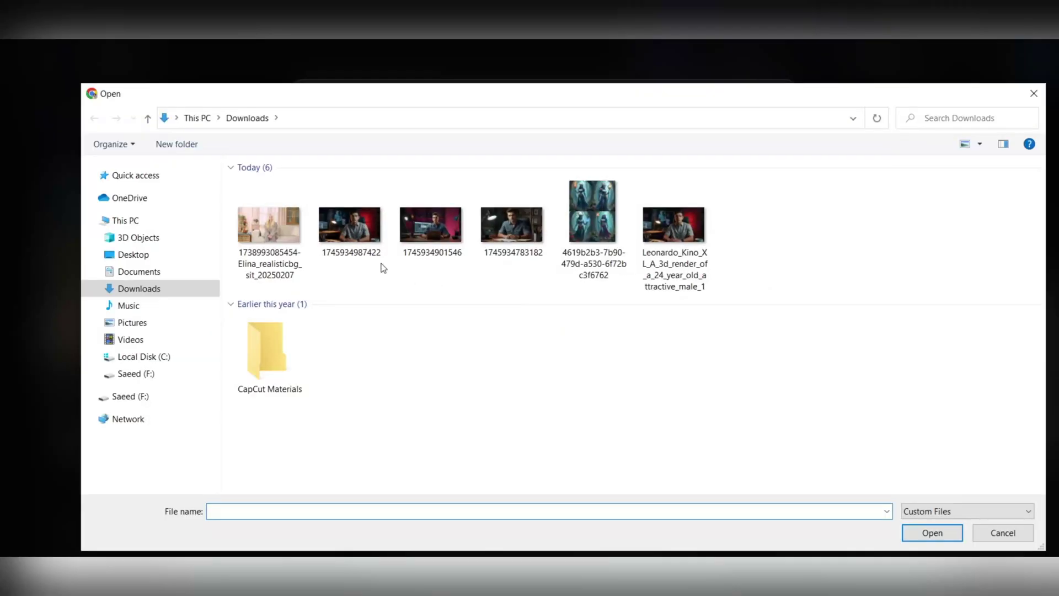
left_click(342, 249)
double_click(453, 225)
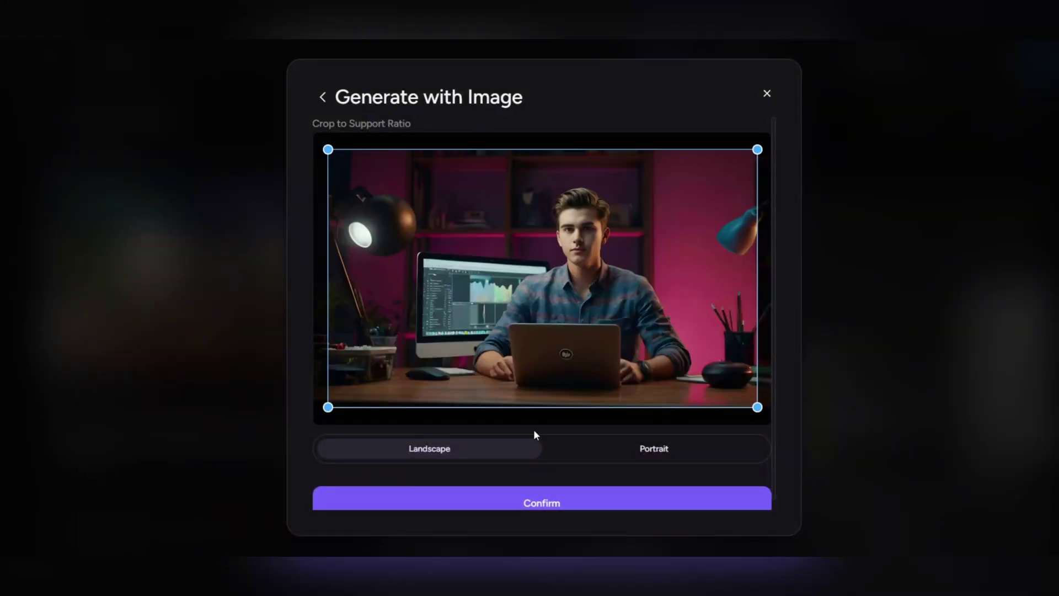
Keep the landscape crop, confirm it, and generate the avatar with the motion description
left_click(621, 458)
left_click(452, 460)
scroll(506, 490, "down", 1)
left_click(548, 502)
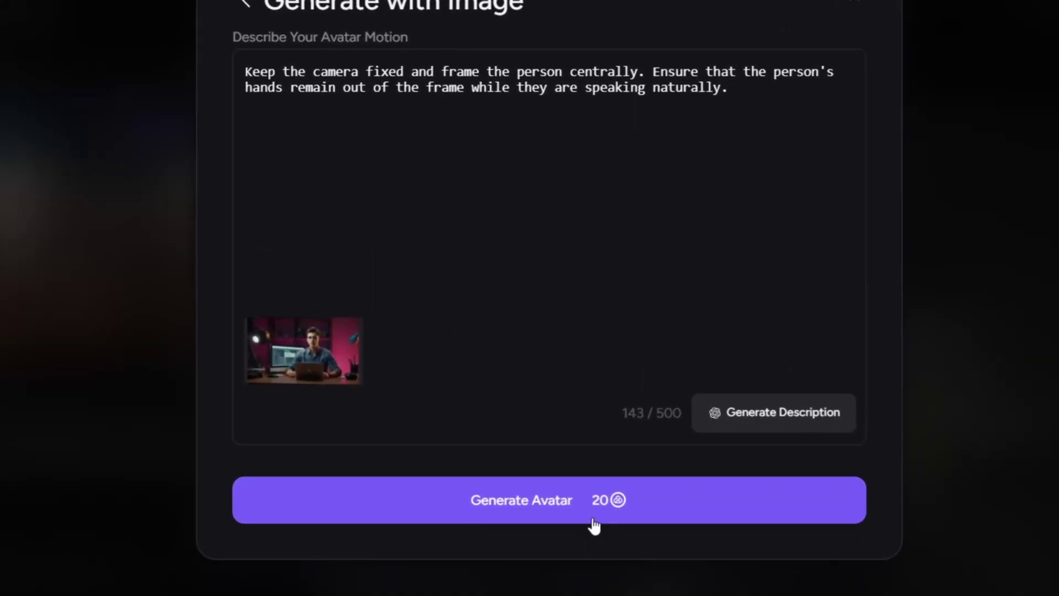
left_click(563, 502)
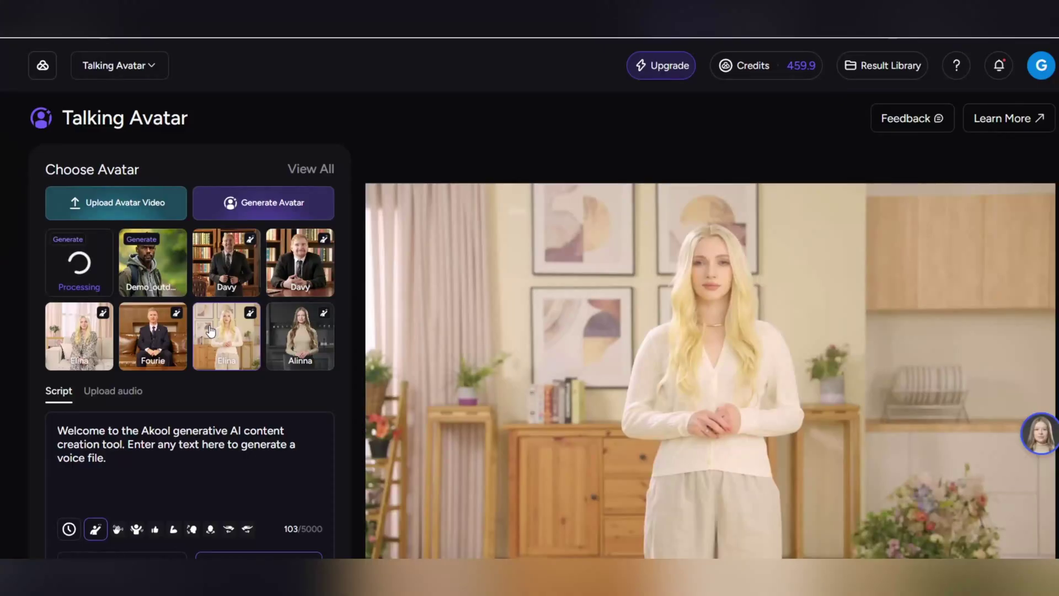
Preview the new desk-photo avatar and bring up the Select Voice dialog below the script
scroll(616, 350, "down", 1)
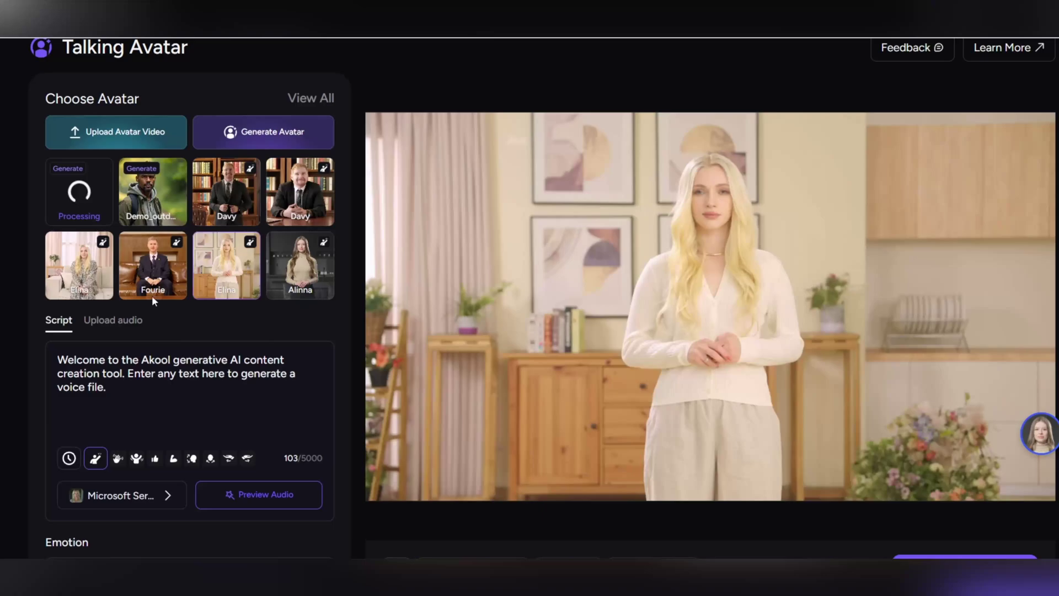
left_click(79, 265)
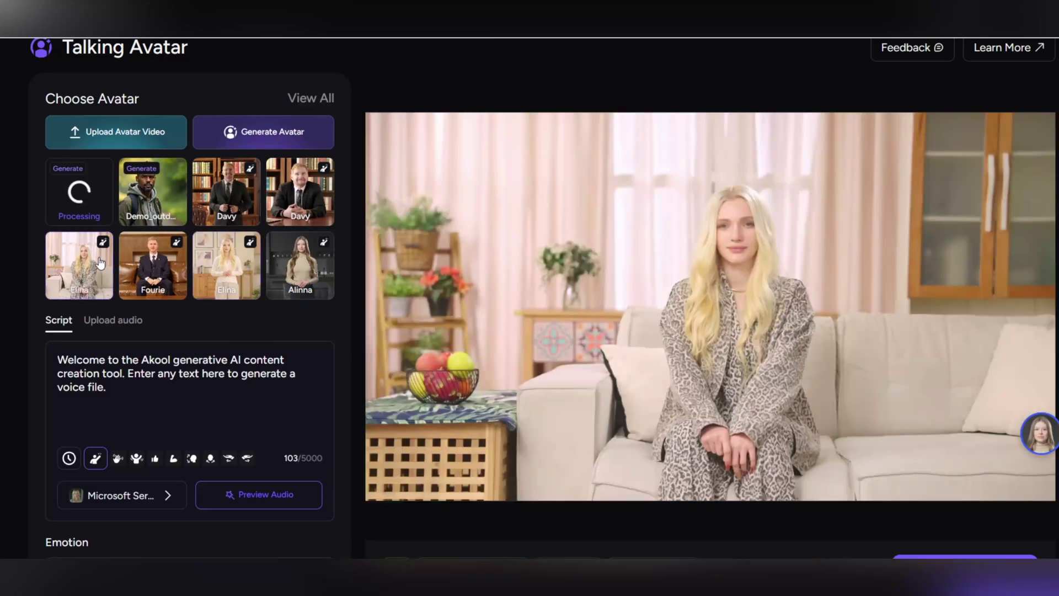
left_click(307, 200)
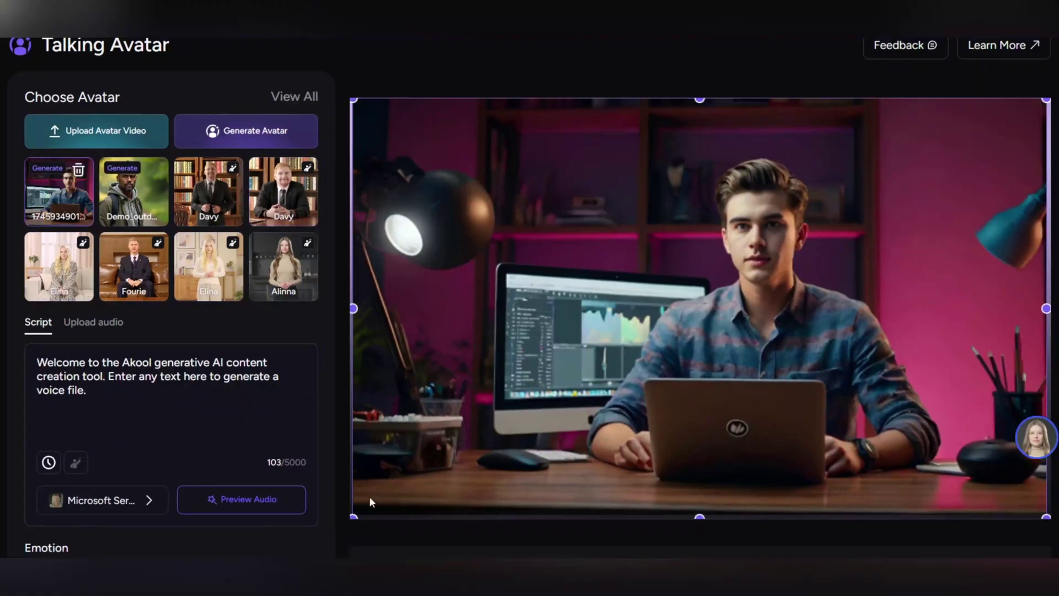
scroll(114, 414, "down", 1)
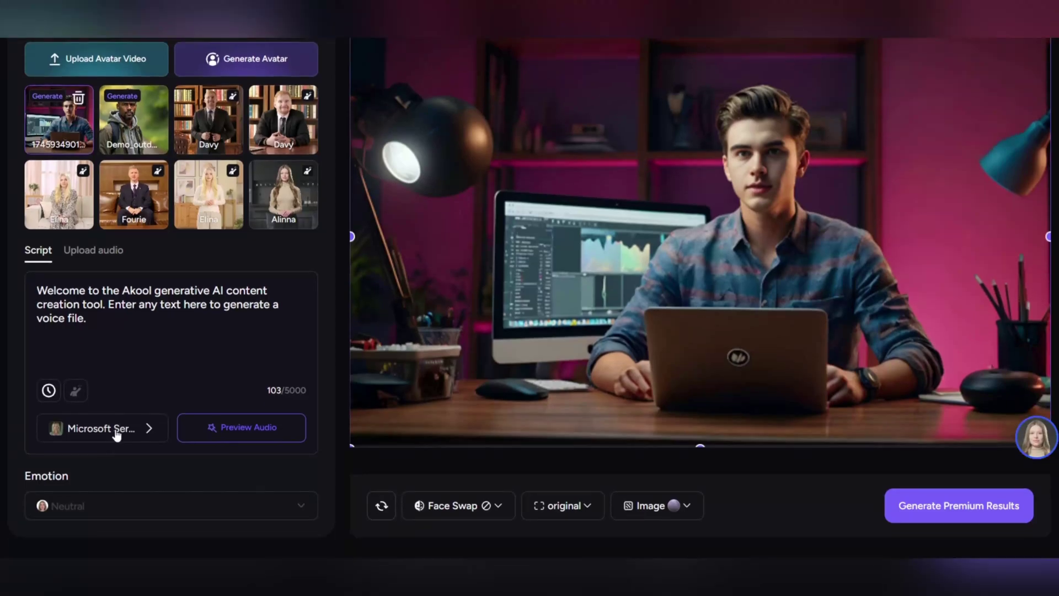
left_click(117, 434)
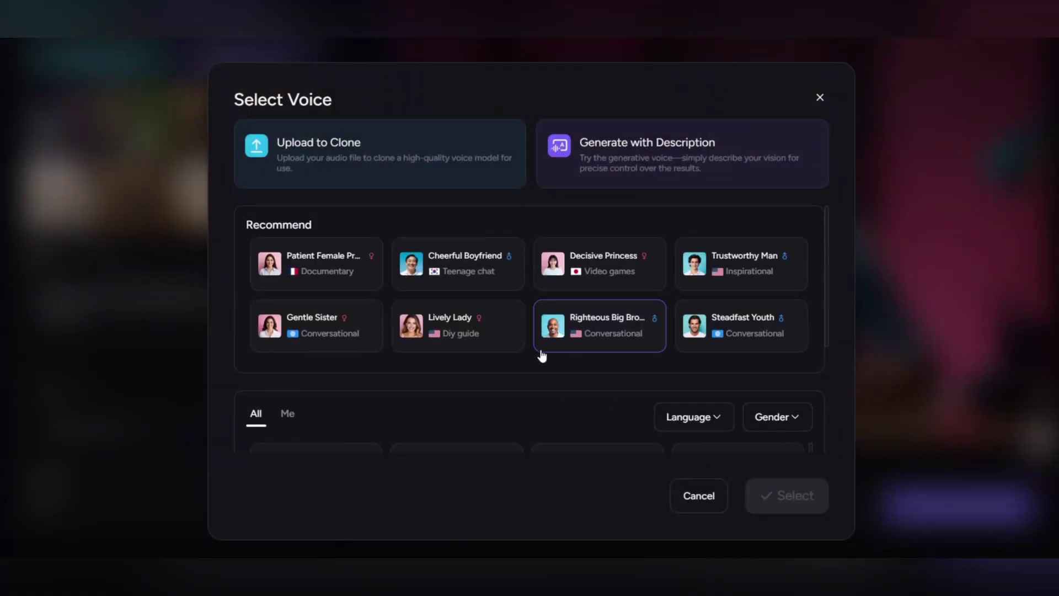
Filter the voice list to Male voices
scroll(606, 355, "down", 3)
left_click(782, 276)
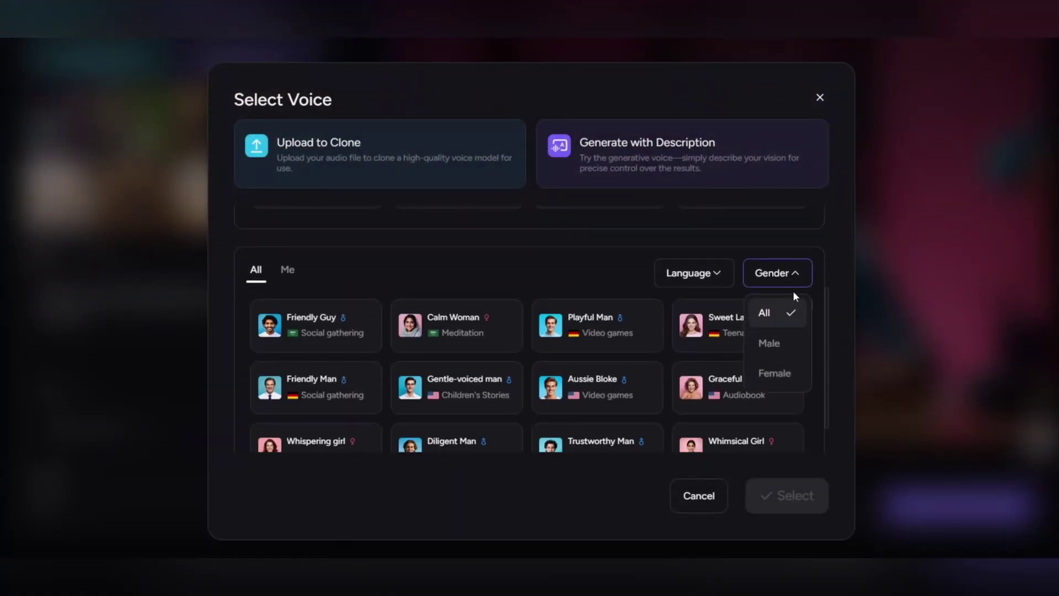
left_click(785, 348)
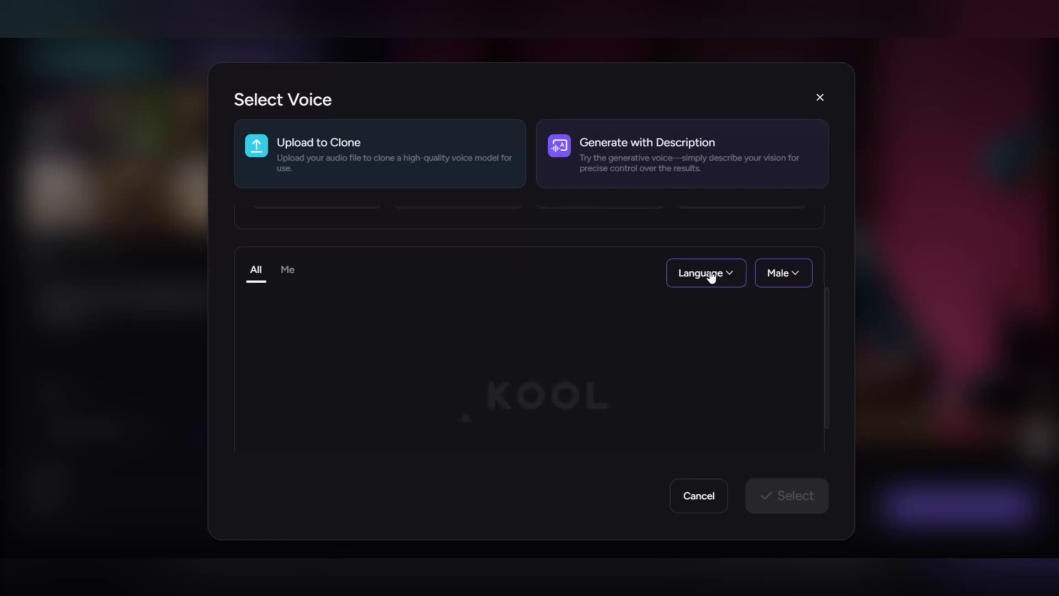
Filter to English (United States) and apply the Steady Youth voice
left_click(680, 281)
scroll(703, 453, "down", 3)
scroll(663, 494, "down", 3)
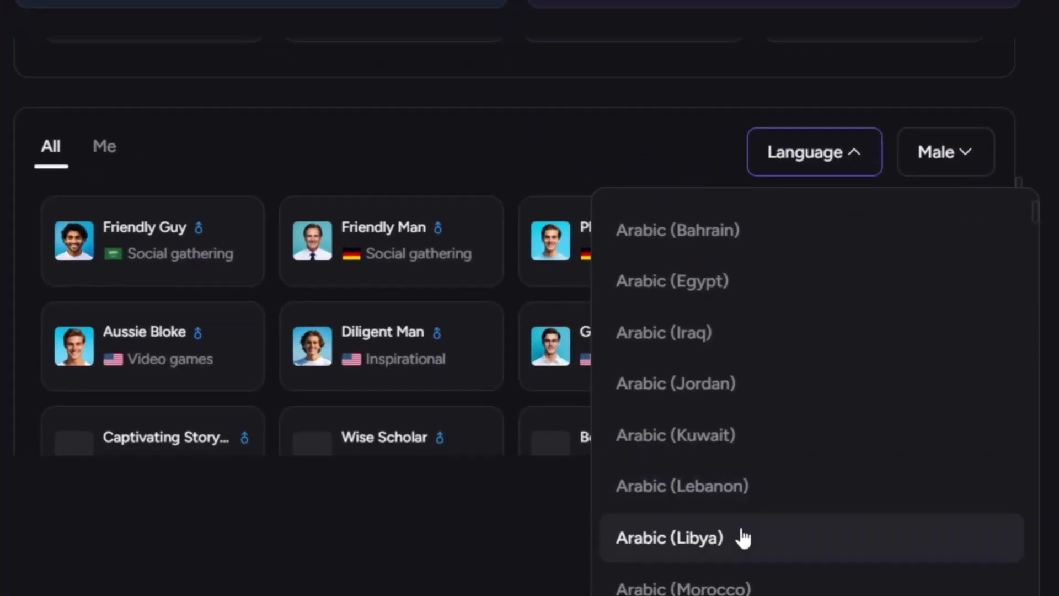
scroll(740, 469, "down", 3)
scroll(800, 418, "down", 10)
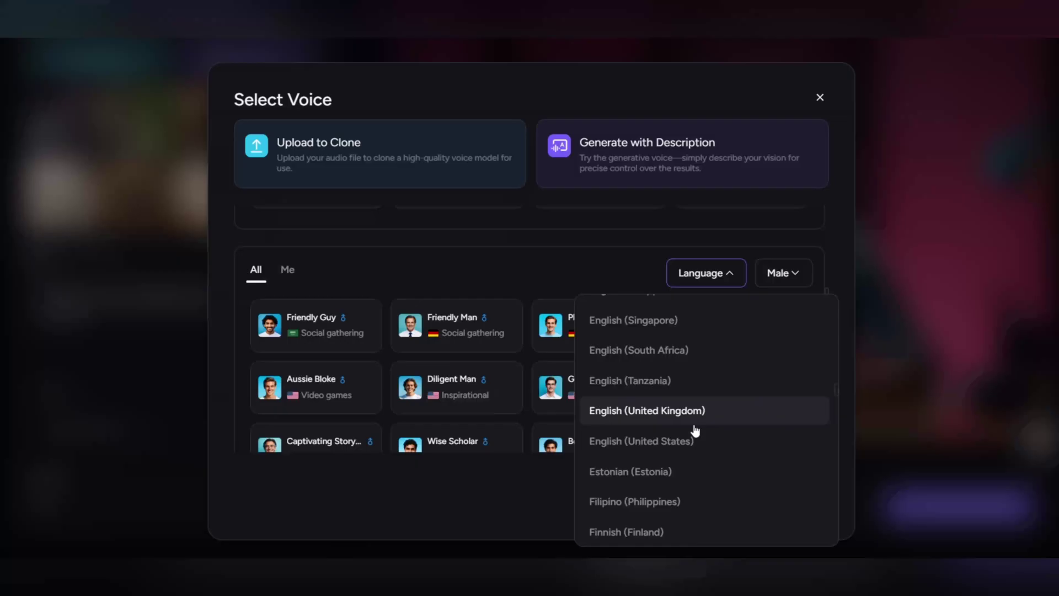
left_click(689, 444)
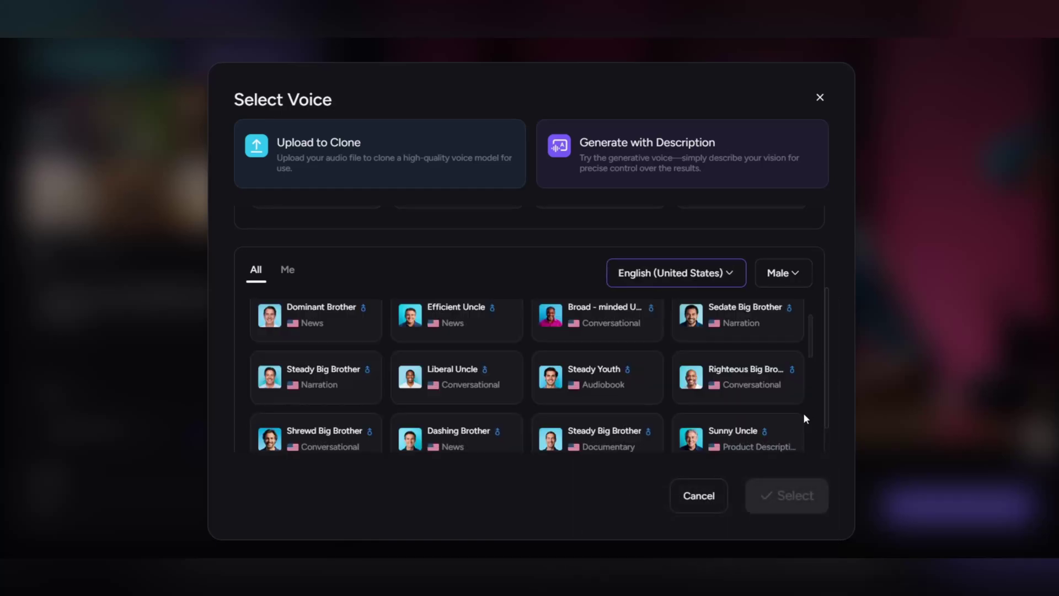
left_click(550, 378)
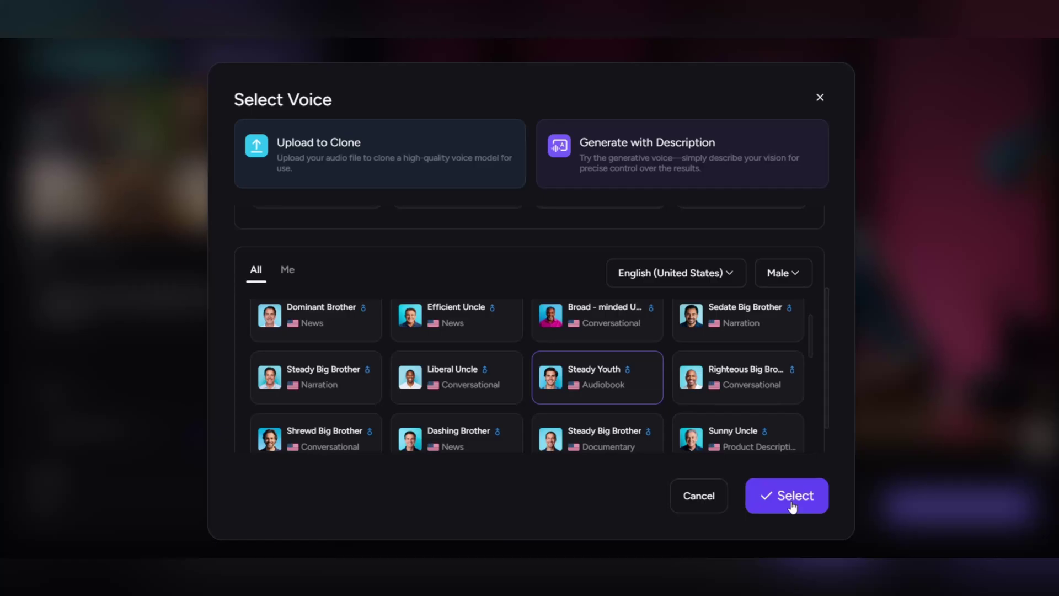
left_click(792, 496)
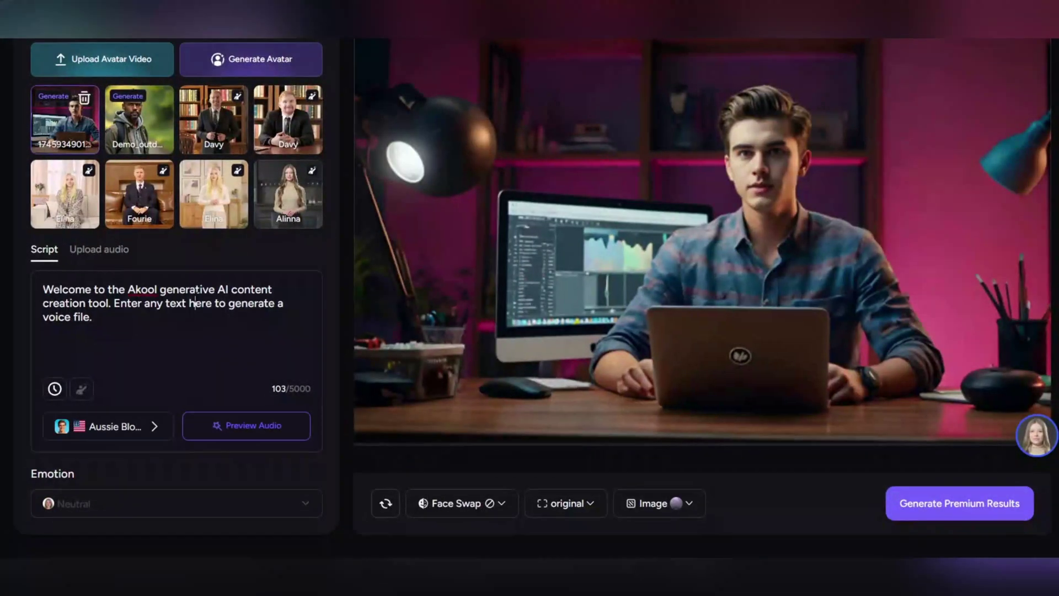
Replace the sample script with the promotional text, preview its audio, and generate at ORIGINAL quality
triple_click(197, 296)
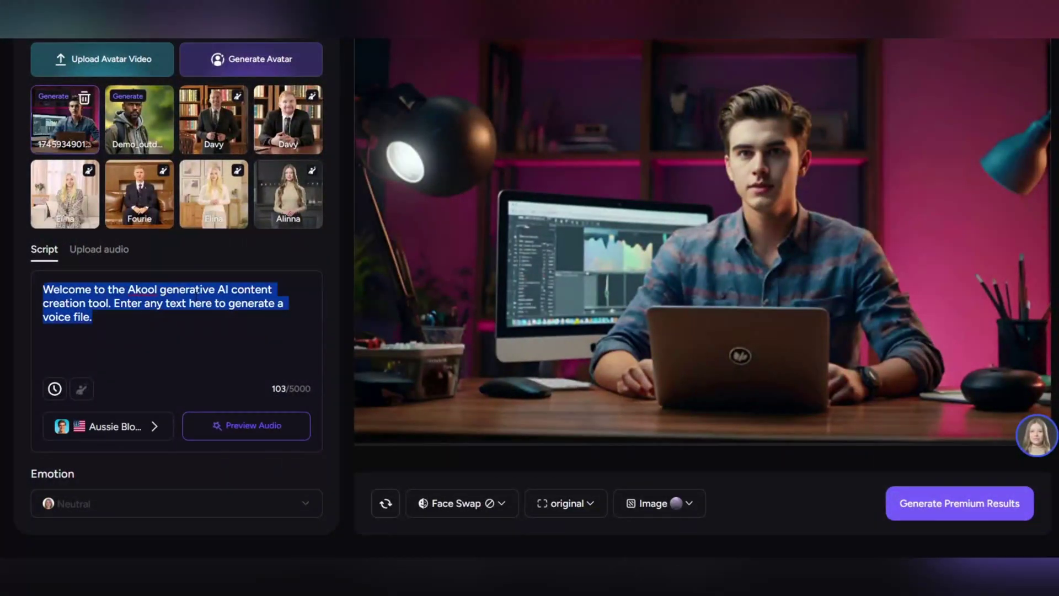
key("ctrl+v")
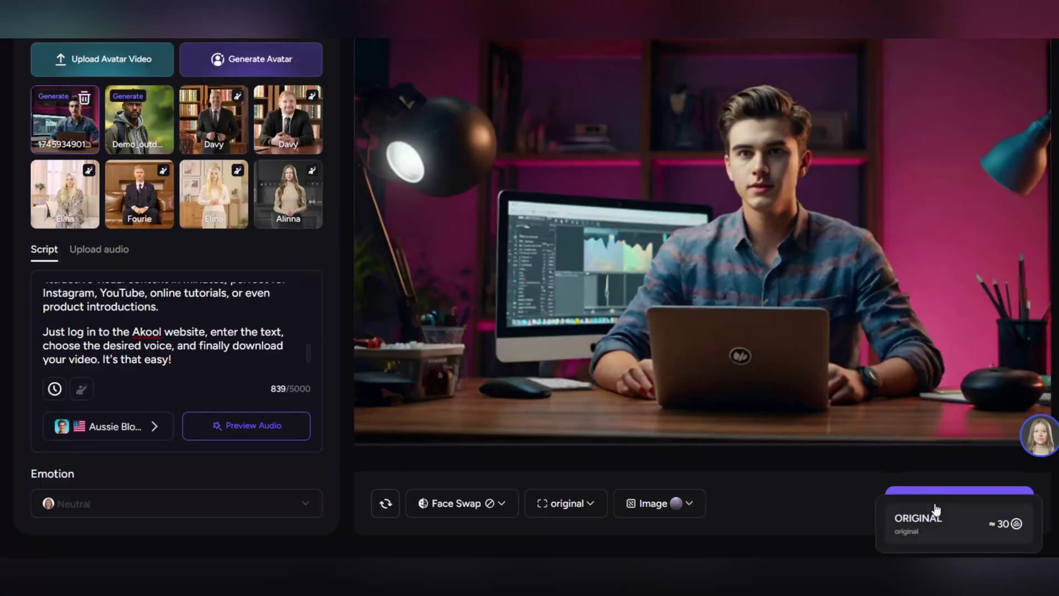
left_click(253, 429)
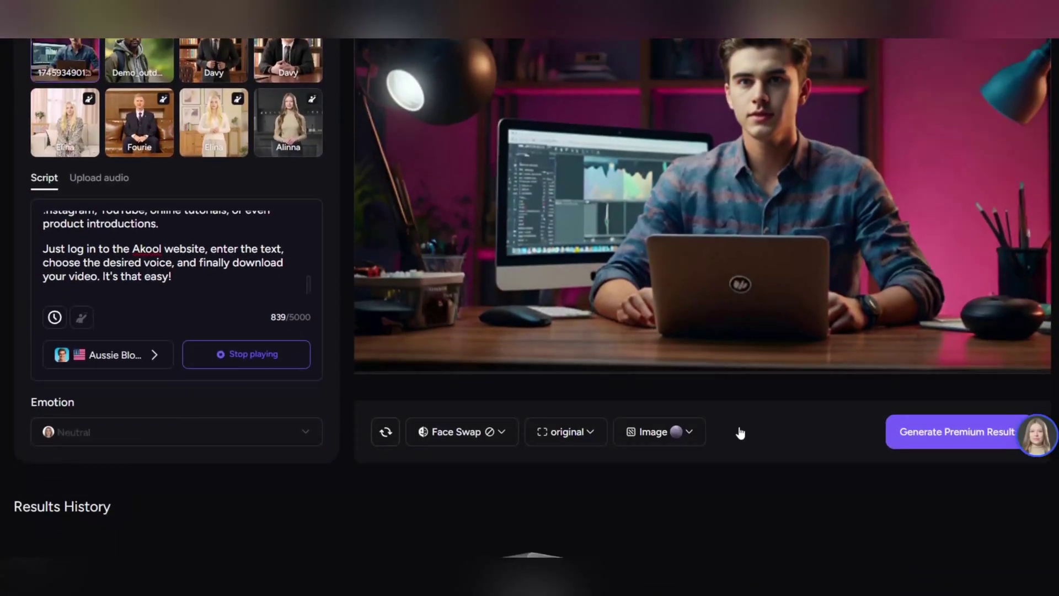
mouse_move(943, 442)
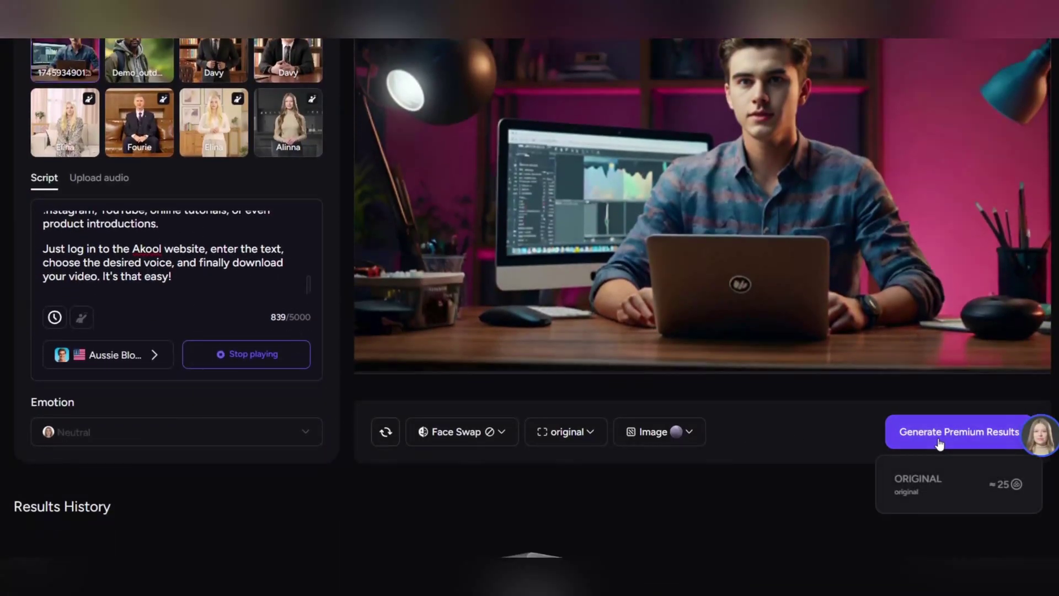
left_click(936, 479)
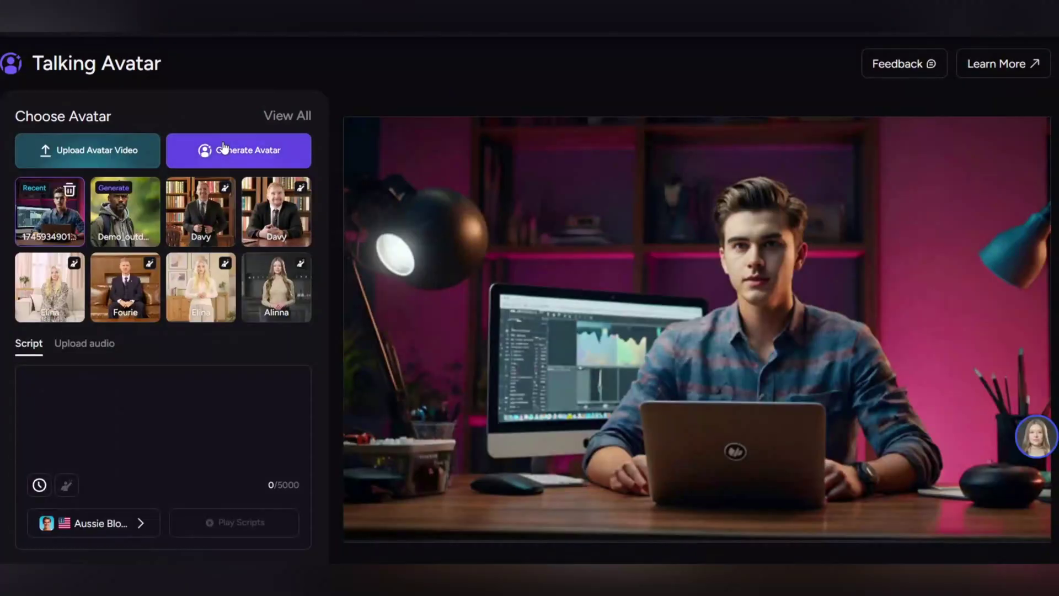
left_click(243, 150)
left_click(613, 412)
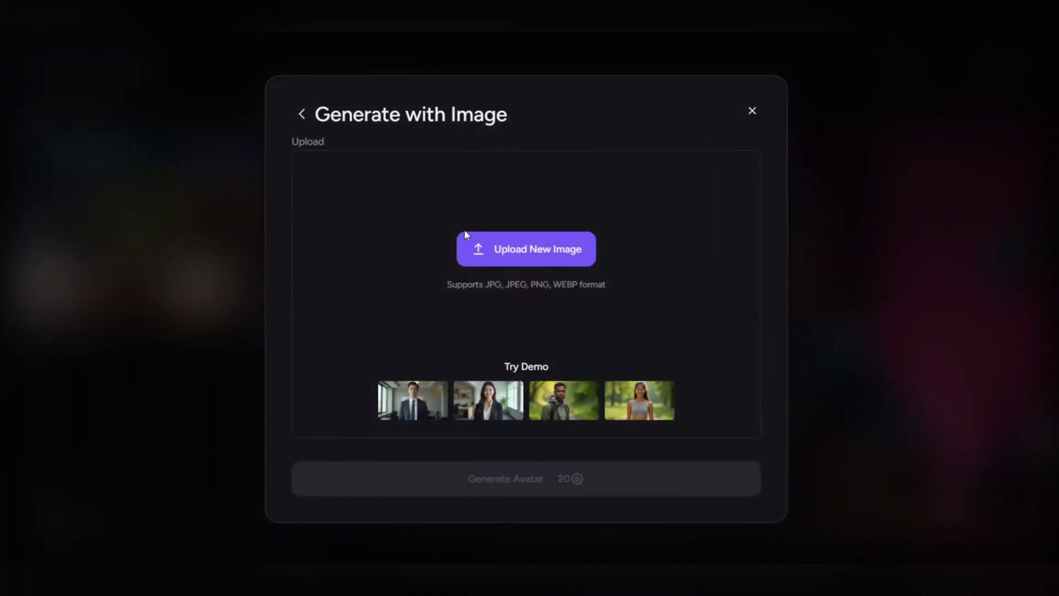
left_click(471, 247)
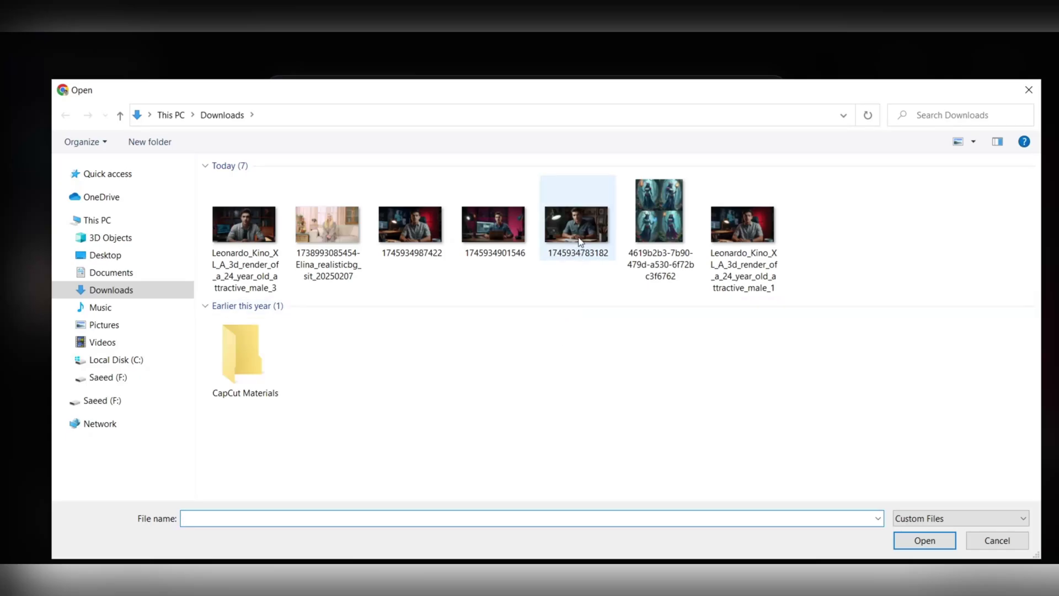
double_click(578, 236)
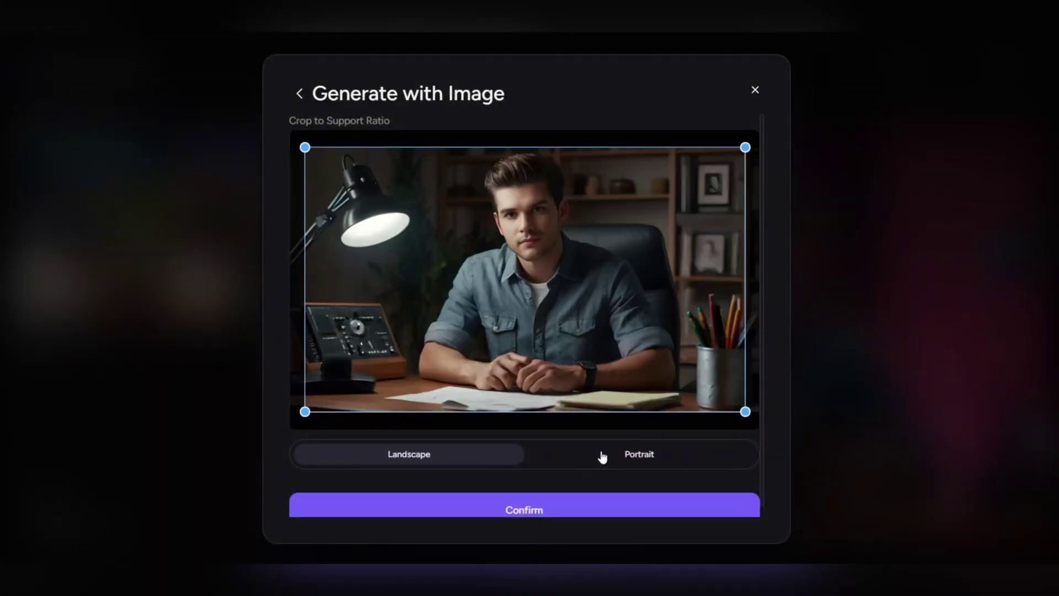
Position the crop over the man in landscape, confirm, and generate the avatar
left_click(607, 456)
left_click_drag(496, 316, 449, 317)
left_click(421, 456)
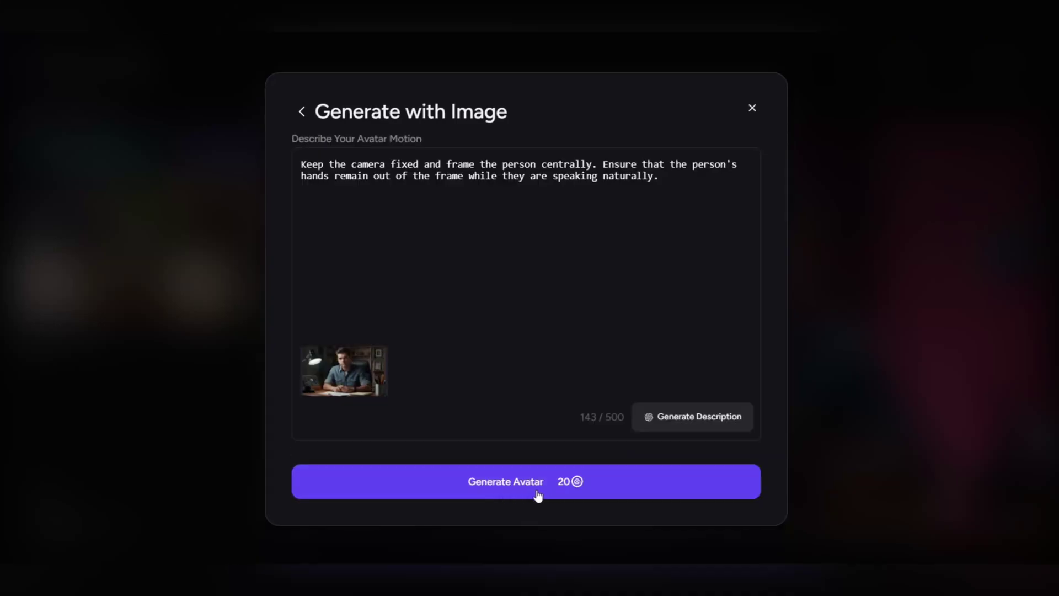
left_click(541, 484)
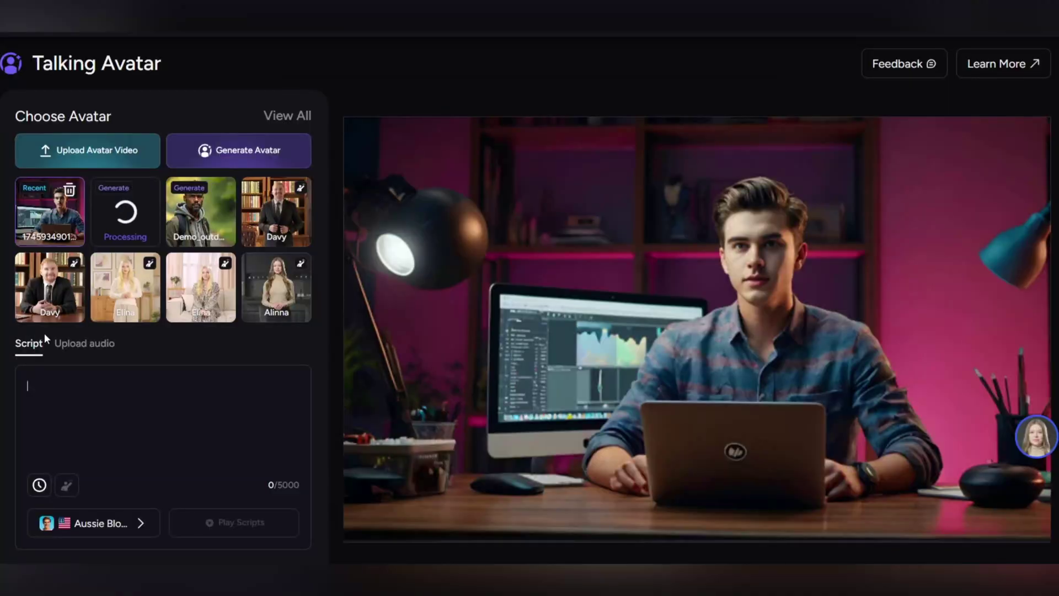
Paste the 773-character promotional script and bring up the Select Voice Gender filter
key("ctrl+v")
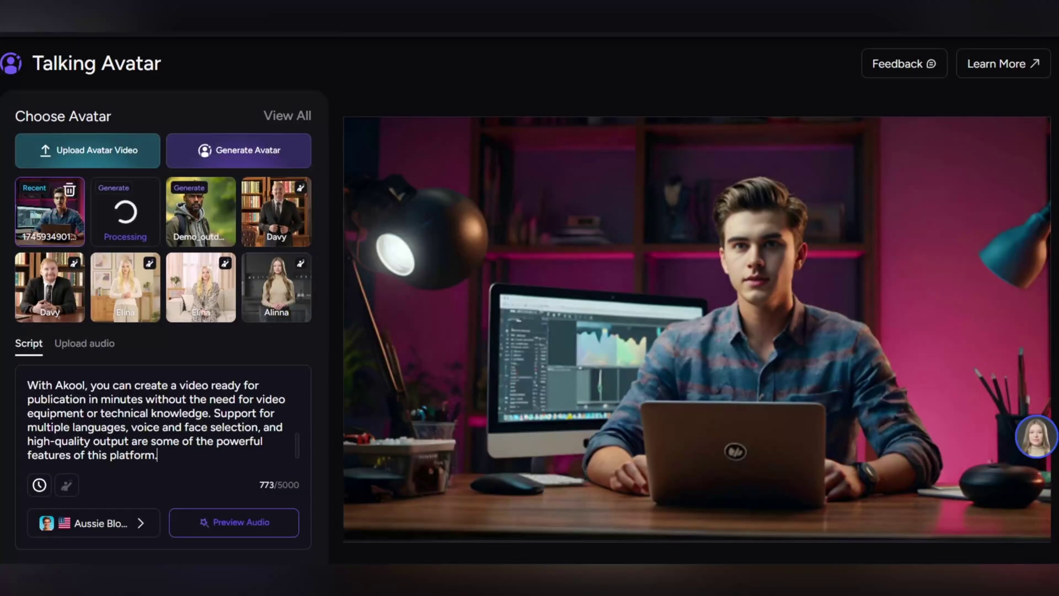
scroll(163, 420, "up", 5)
scroll(163, 419, "down", 5)
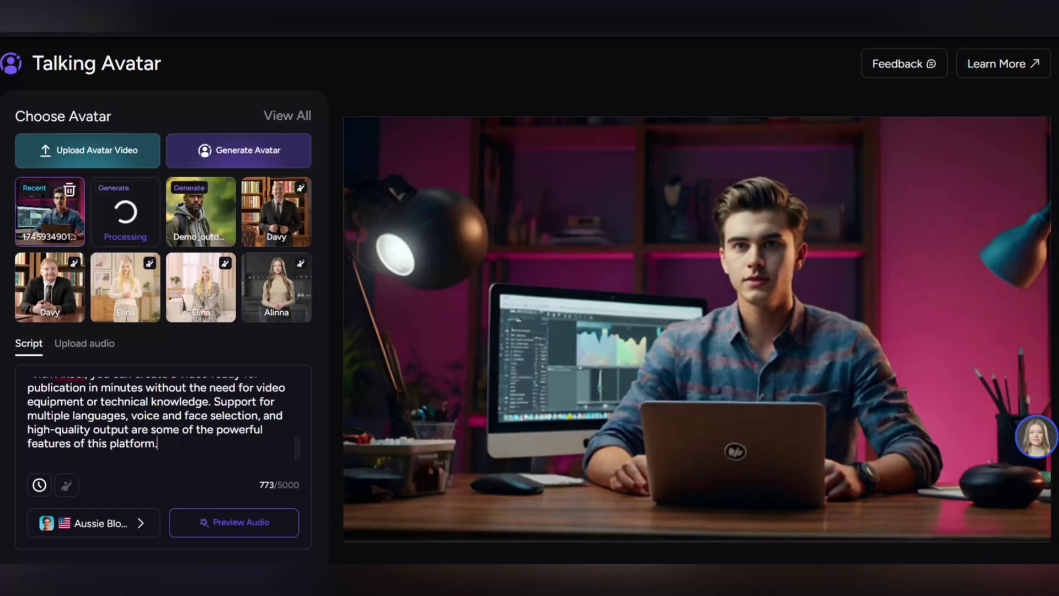
left_click(100, 523)
left_click(775, 229)
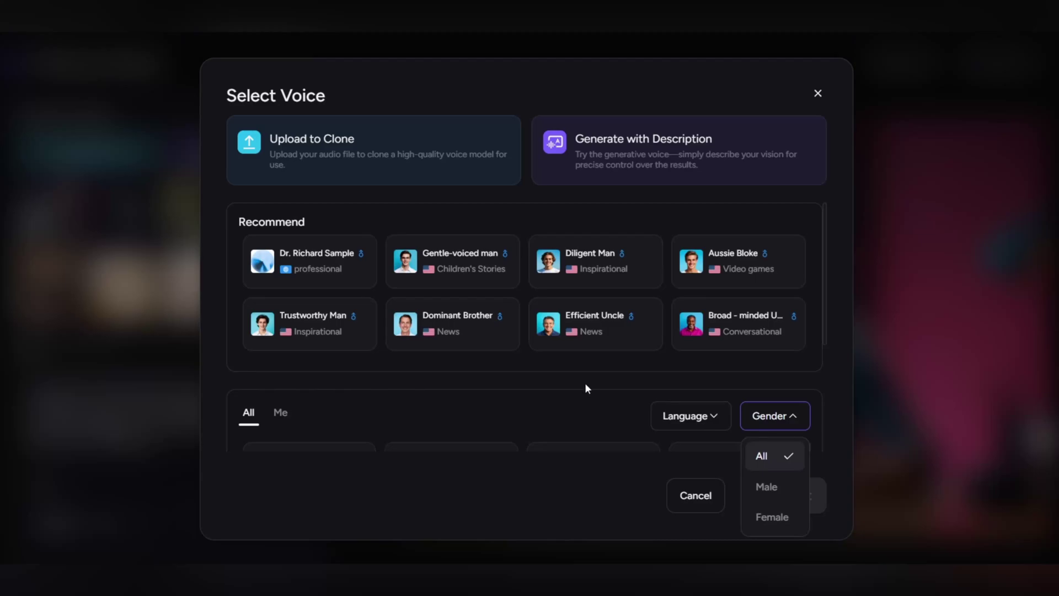
Limit the voice list to Male and browse the Language filter options
left_click(777, 484)
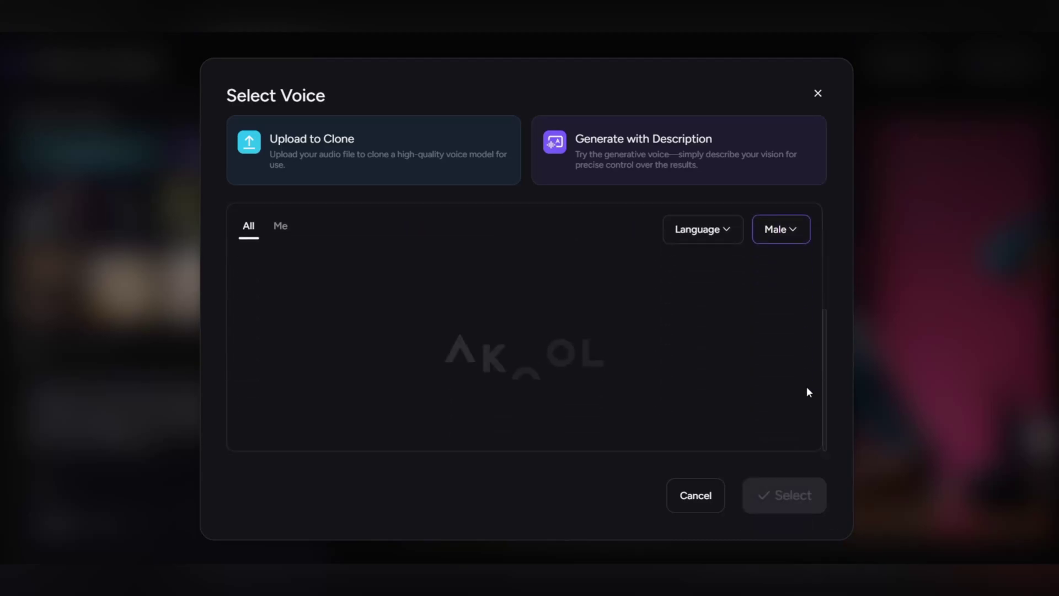
left_click(713, 236)
scroll(682, 341, "down", 15)
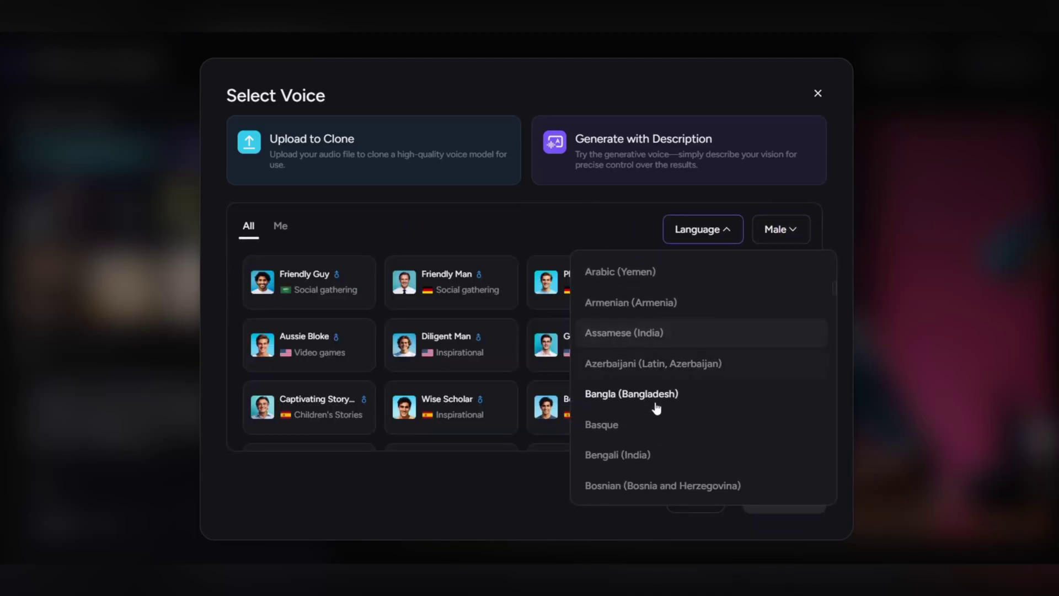
scroll(644, 420, "down", 8)
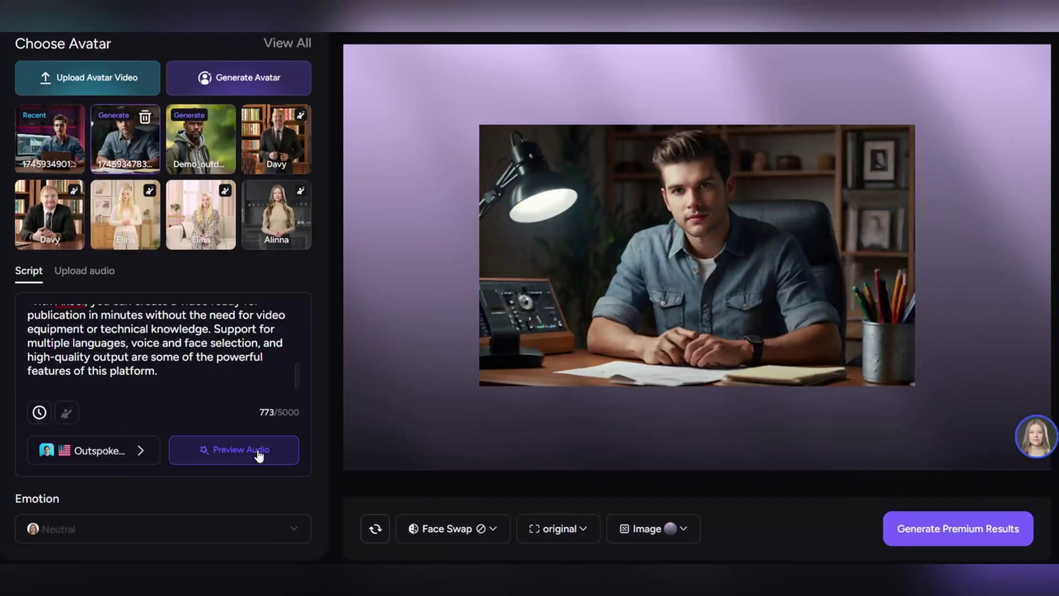
Preview the script audio, then generate the premium video at Original quality
left_click(234, 453)
scroll(755, 512, "down", 1)
left_click(960, 506)
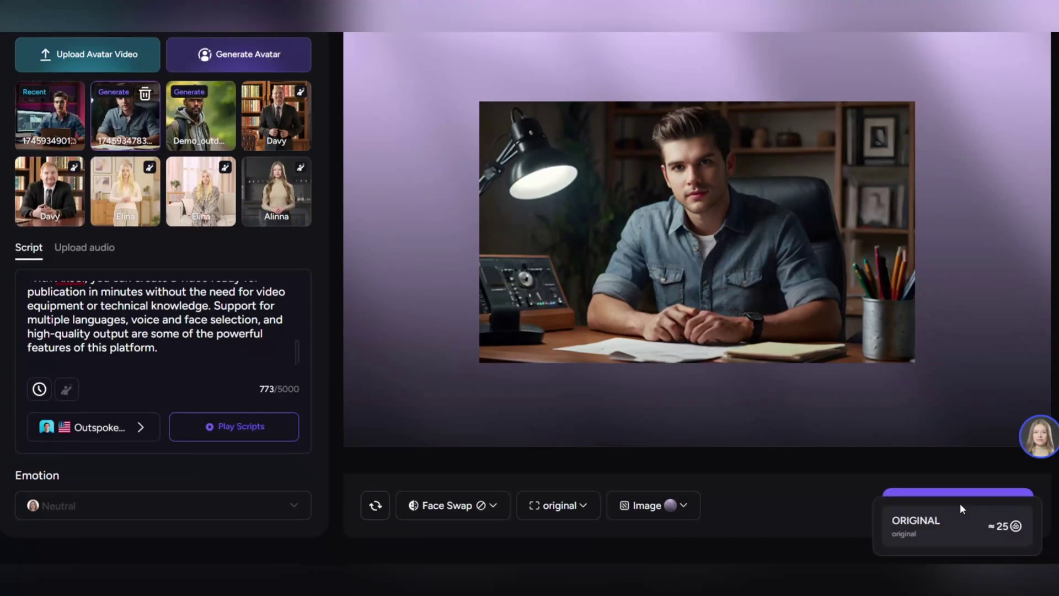
left_click(941, 528)
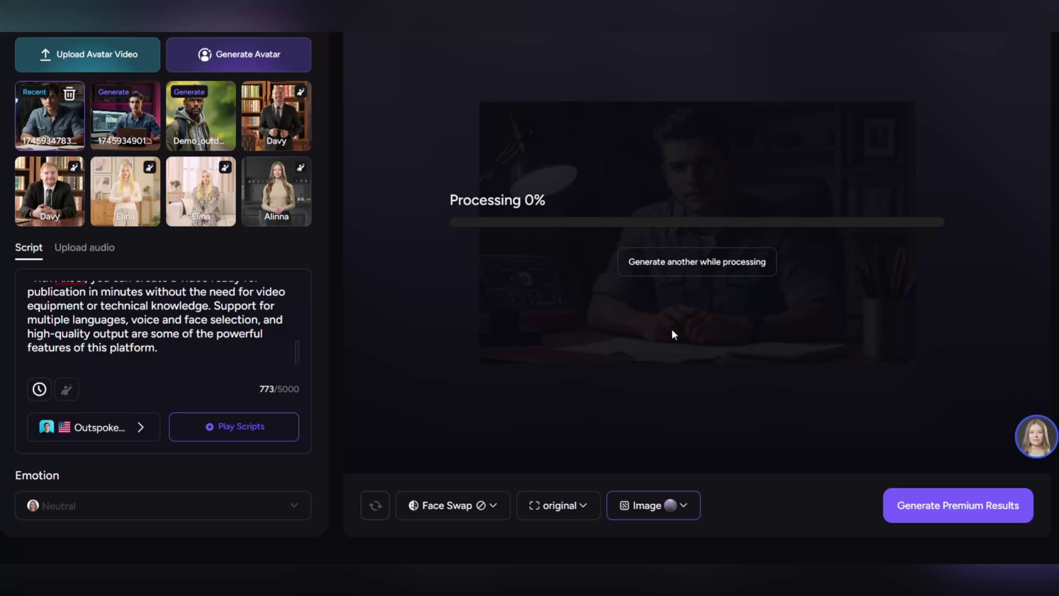
left_click(664, 267)
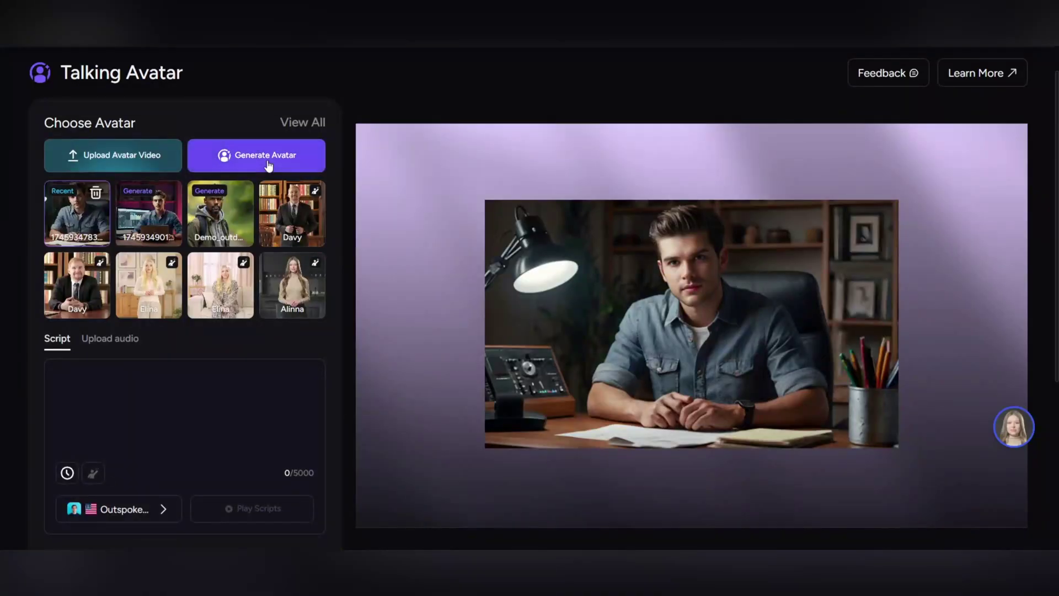
left_click(239, 54)
left_click(640, 388)
left_click(529, 248)
double_click(419, 225)
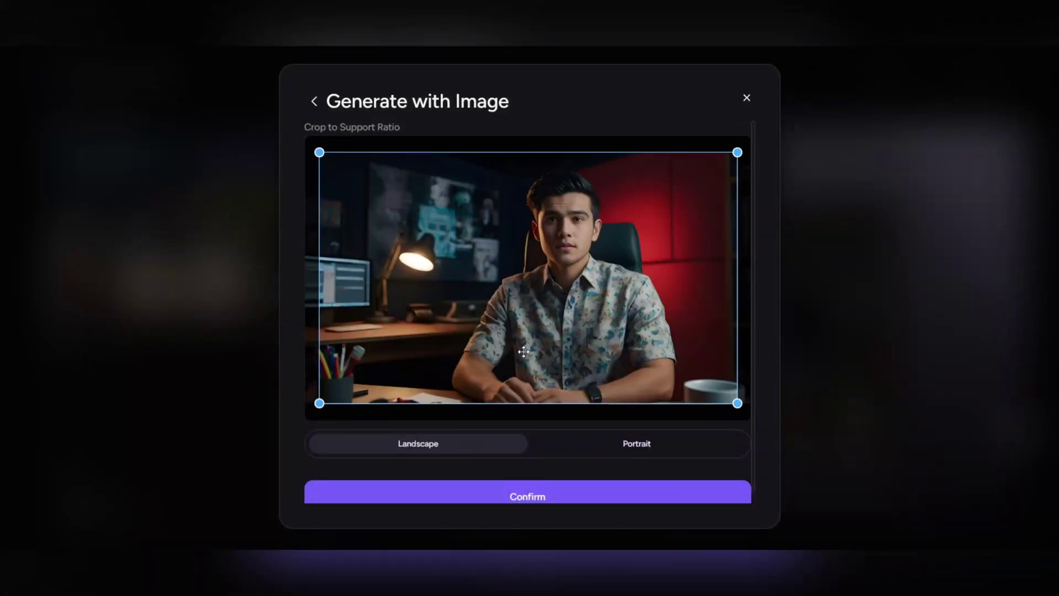
Shift the crop box right, confirm, and paste the product-introduction script
left_click_drag(523, 352, 544, 345)
scroll(508, 408, "down", 1)
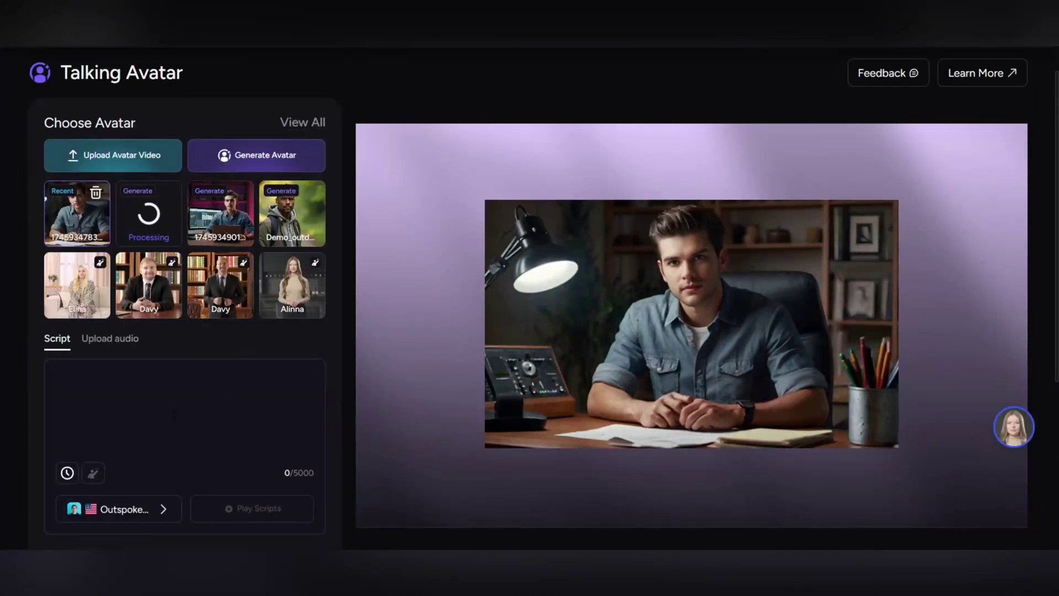
key("ctrl+v")
Bring up the voice choices and filter them to Male voices
left_click(130, 505)
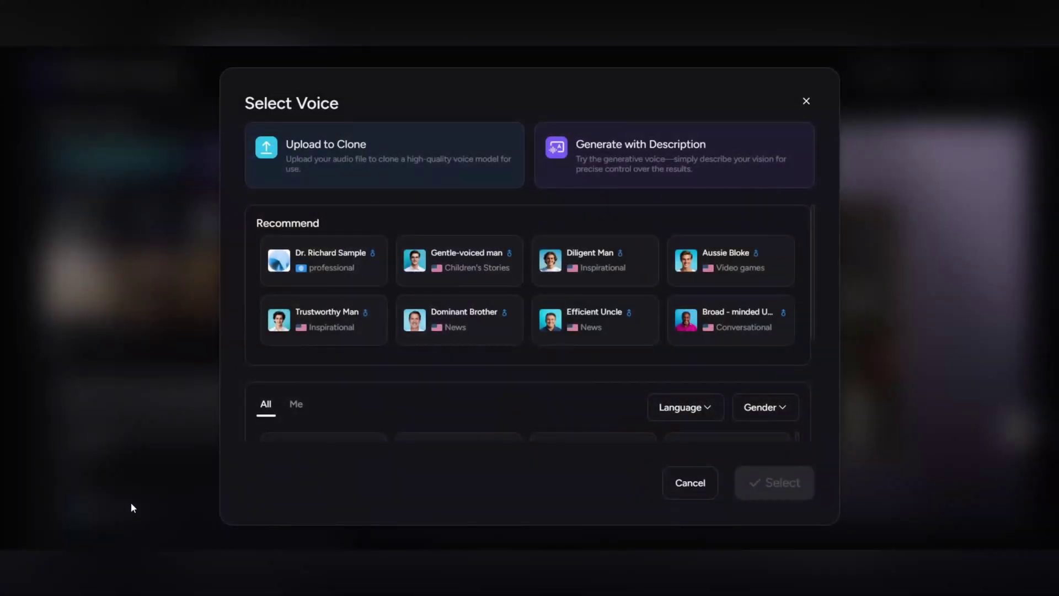
left_click_drag(243, 100, 361, 102)
left_click(773, 406)
left_click(765, 474)
Filter to English (United States) and apply the Trustworthy Man voice
left_click(684, 407)
scroll(662, 428, "down", 10)
scroll(668, 429, "down", 6)
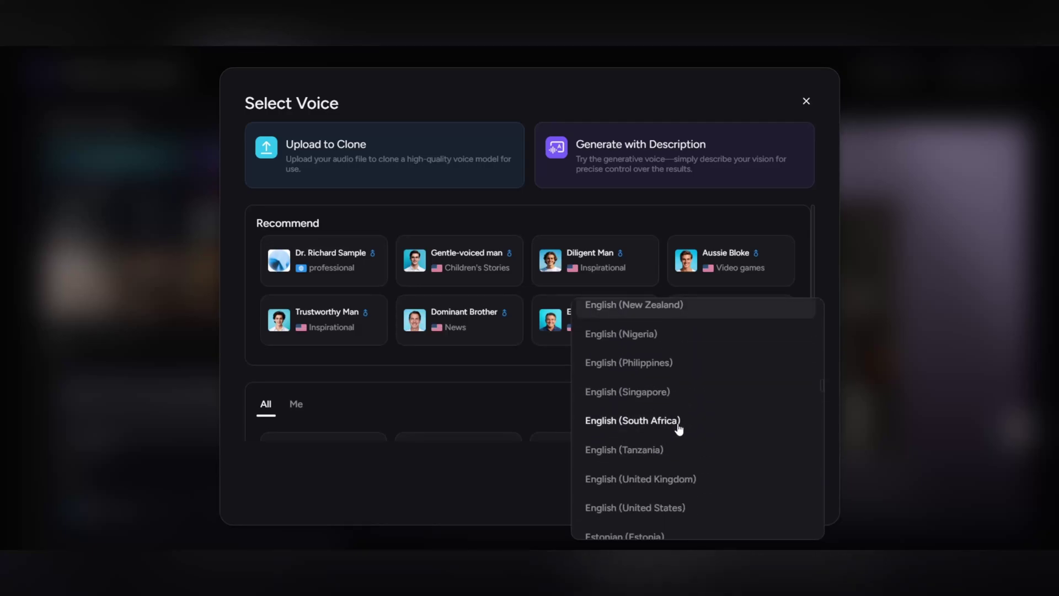
left_click(667, 507)
scroll(552, 359, "down", 8)
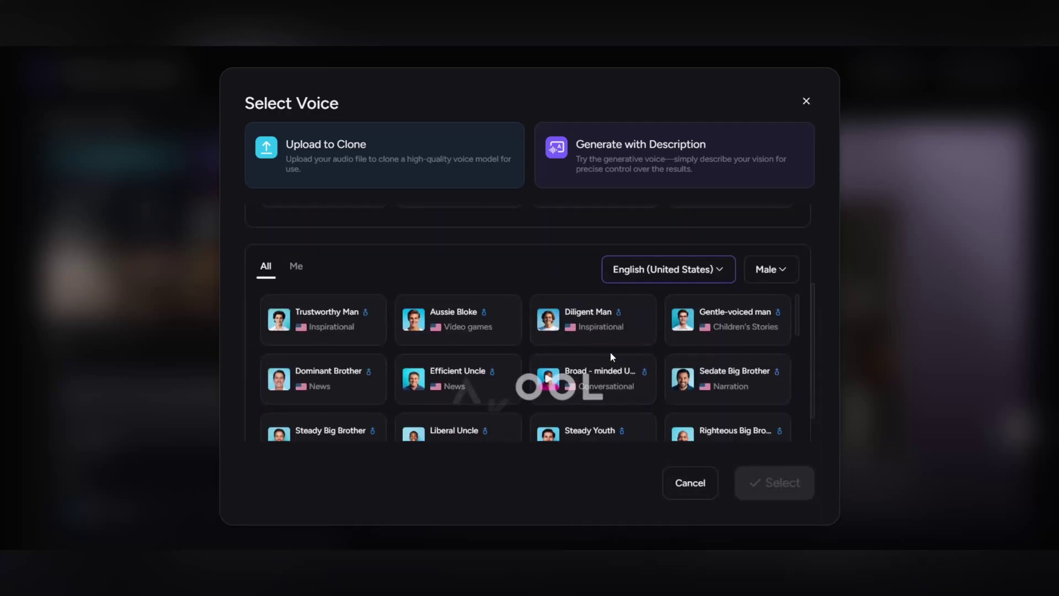
scroll(745, 381, "down", 10)
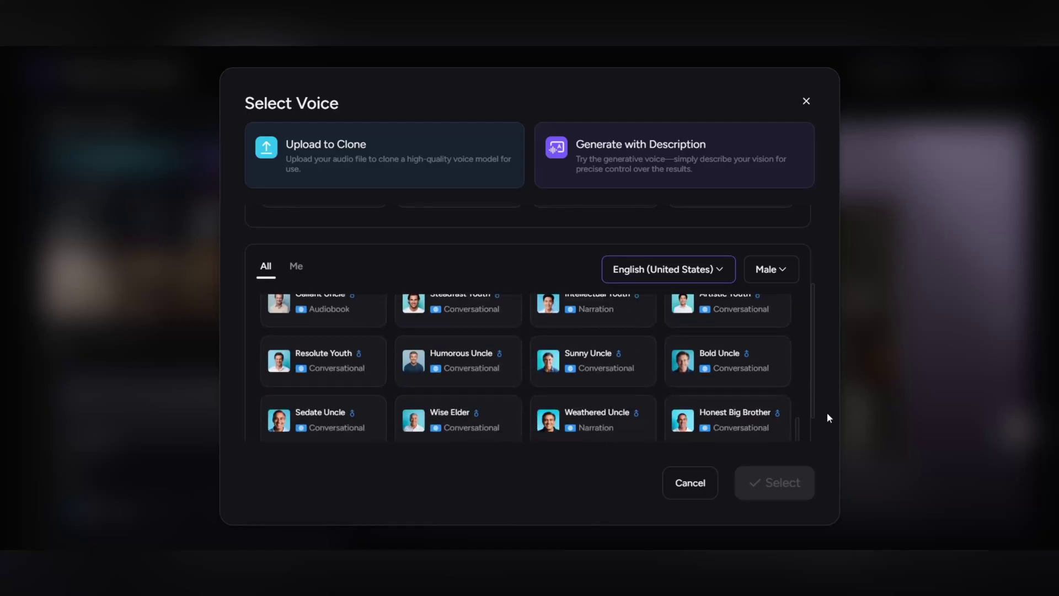
scroll(784, 420, "down", 5)
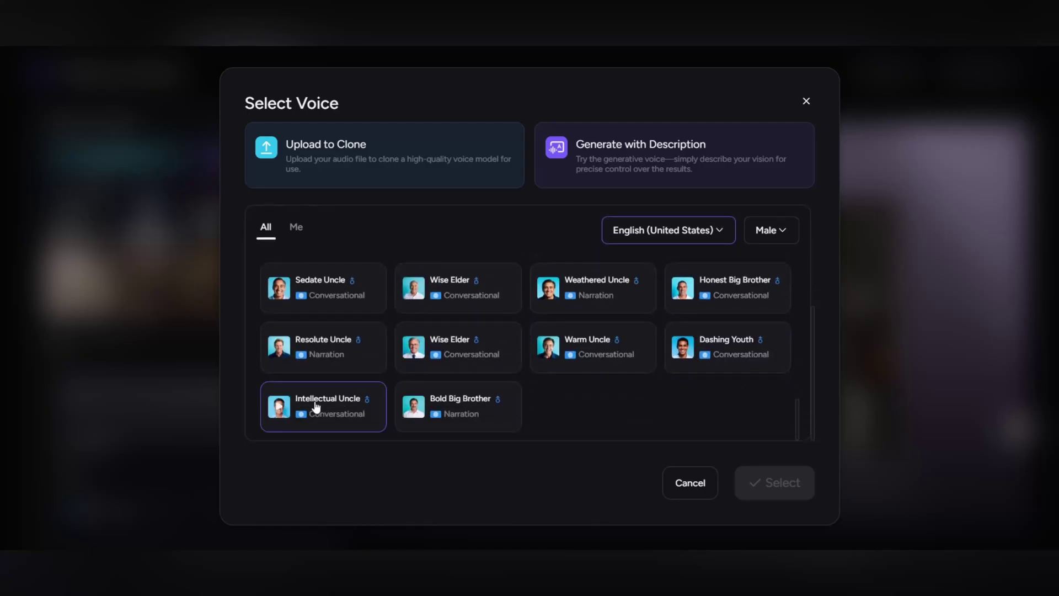
scroll(298, 398, "up", 10)
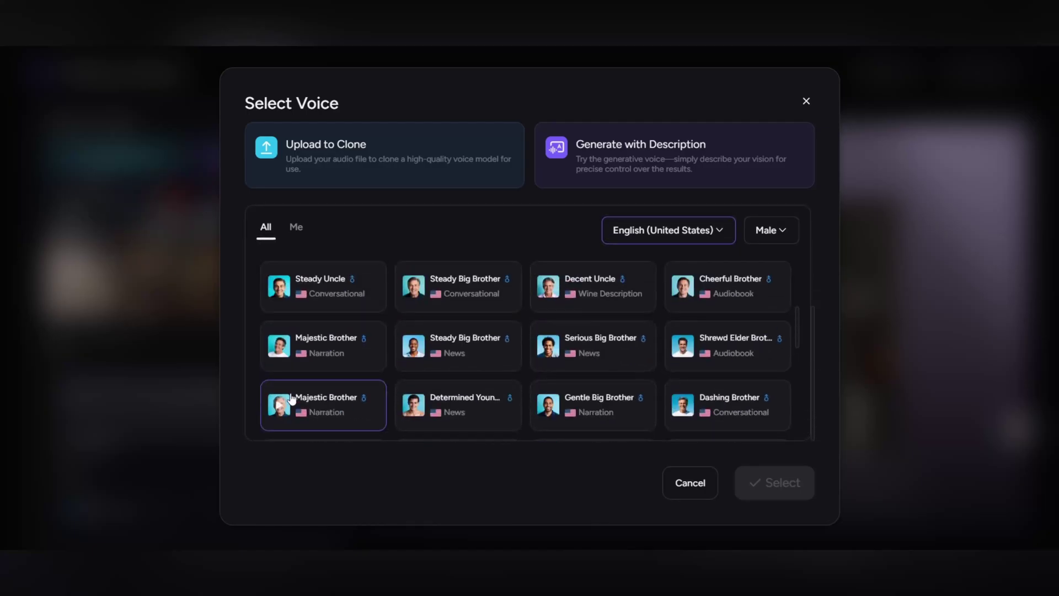
scroll(287, 384, "up", 5)
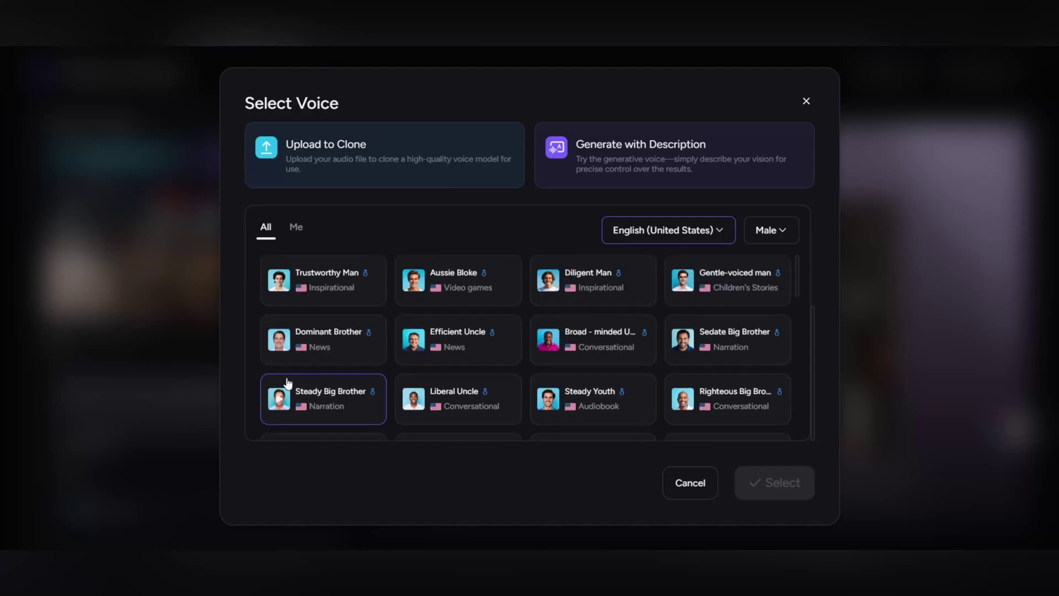
scroll(288, 383, "up", 2)
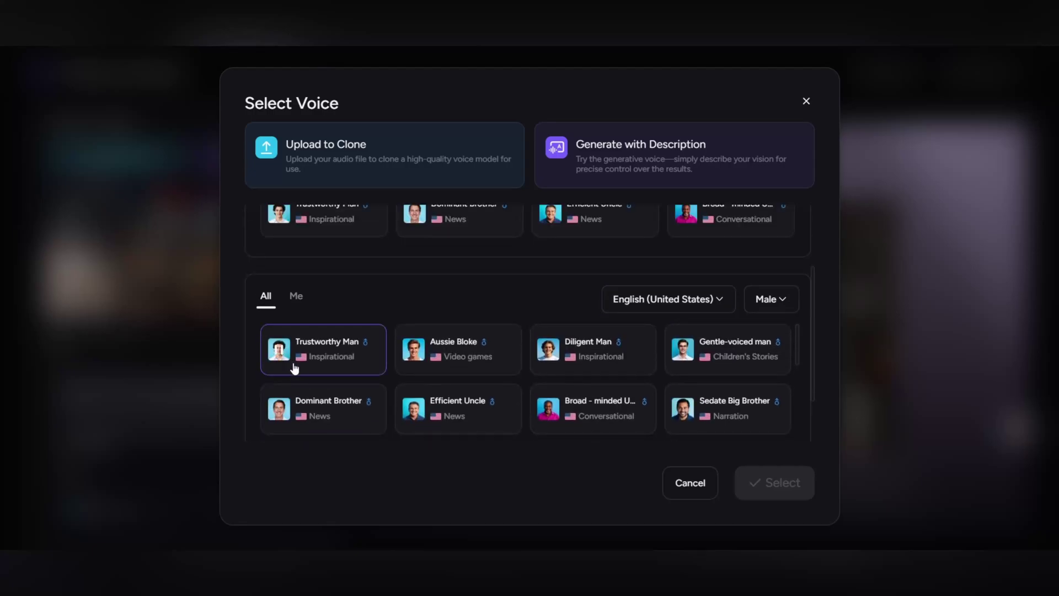
left_click(328, 361)
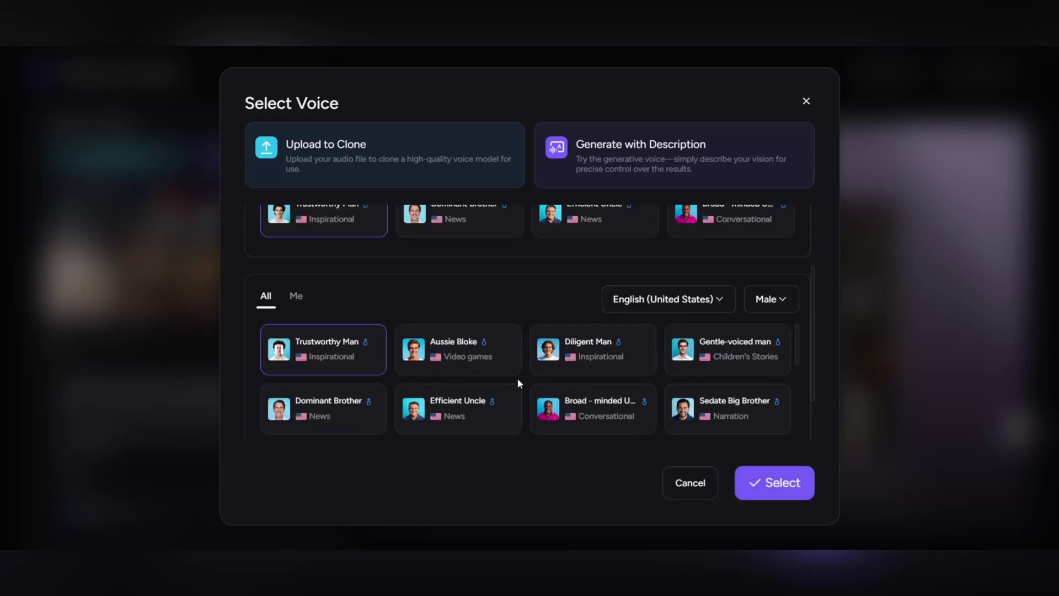
left_click(786, 487)
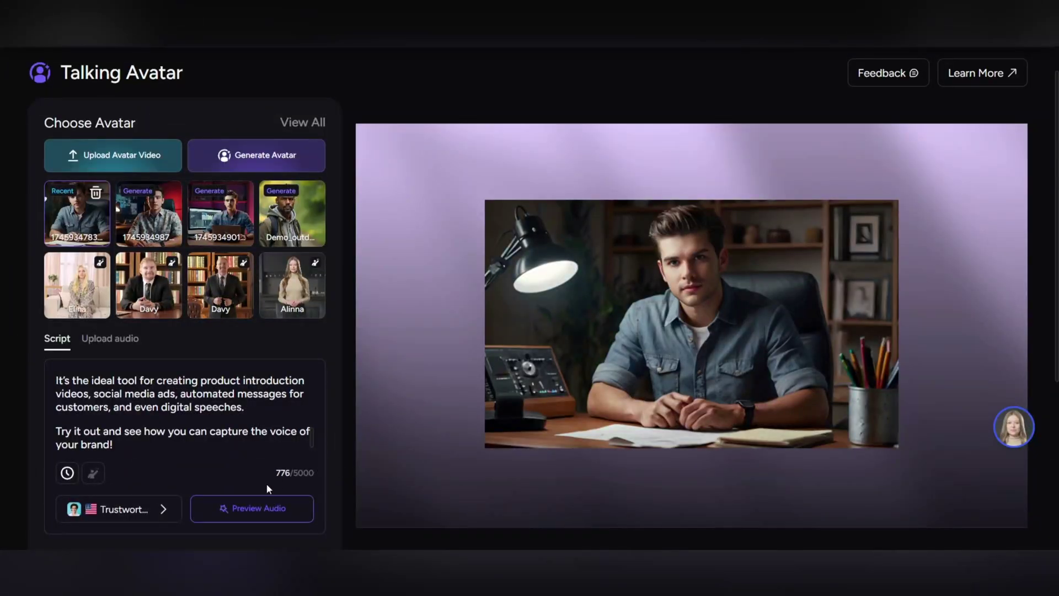
Choose the floral-shirt man as the avatar and enlarge his video in the preview
left_click(148, 215)
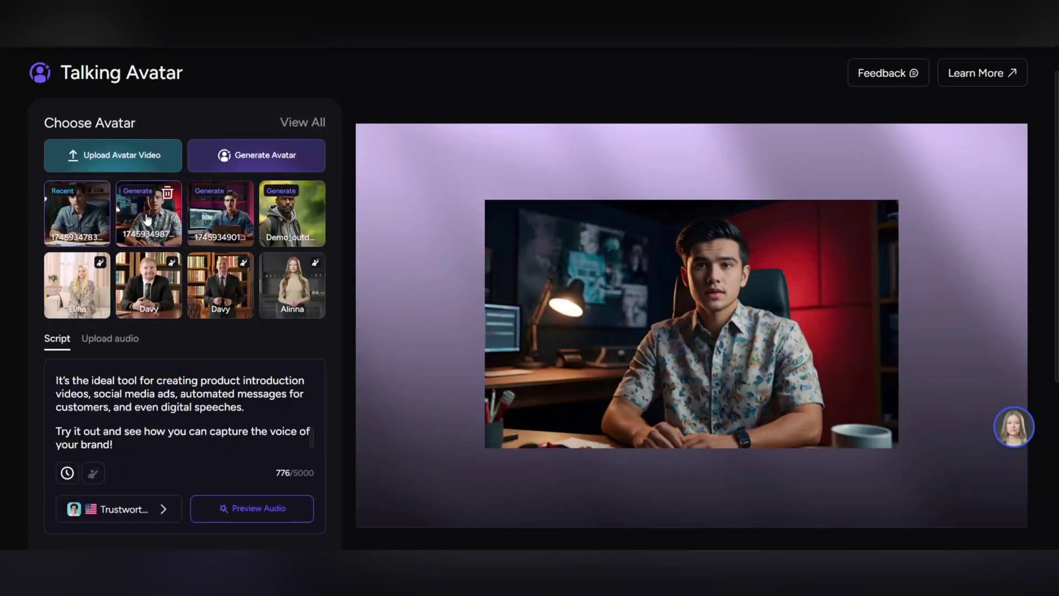
left_click(698, 327)
left_click_drag(484, 448, 421, 489)
left_click_drag(898, 200, 973, 154)
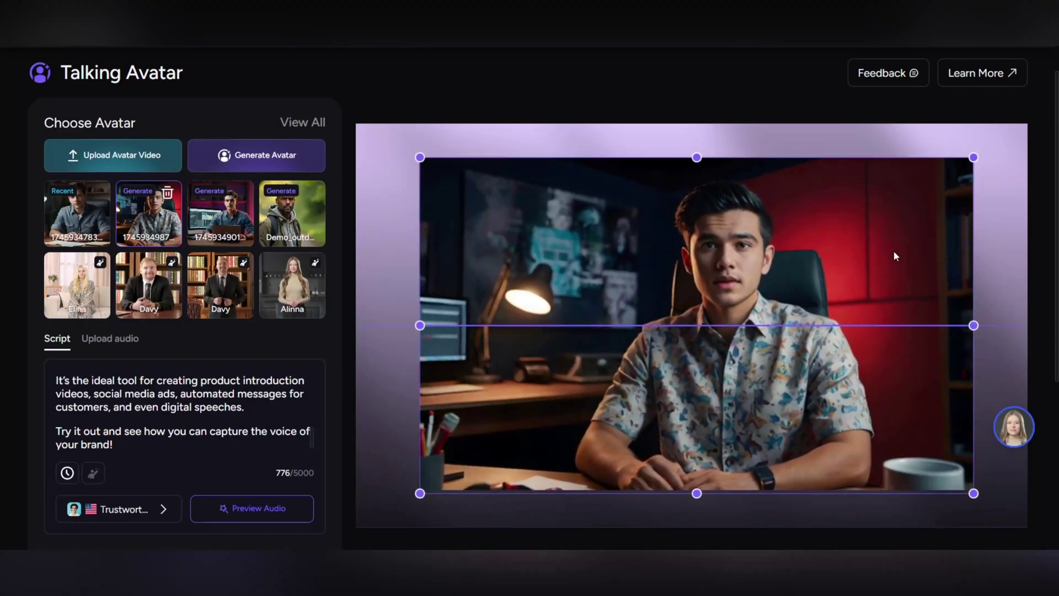
Play the script audio in the chosen voice
left_click(255, 512)
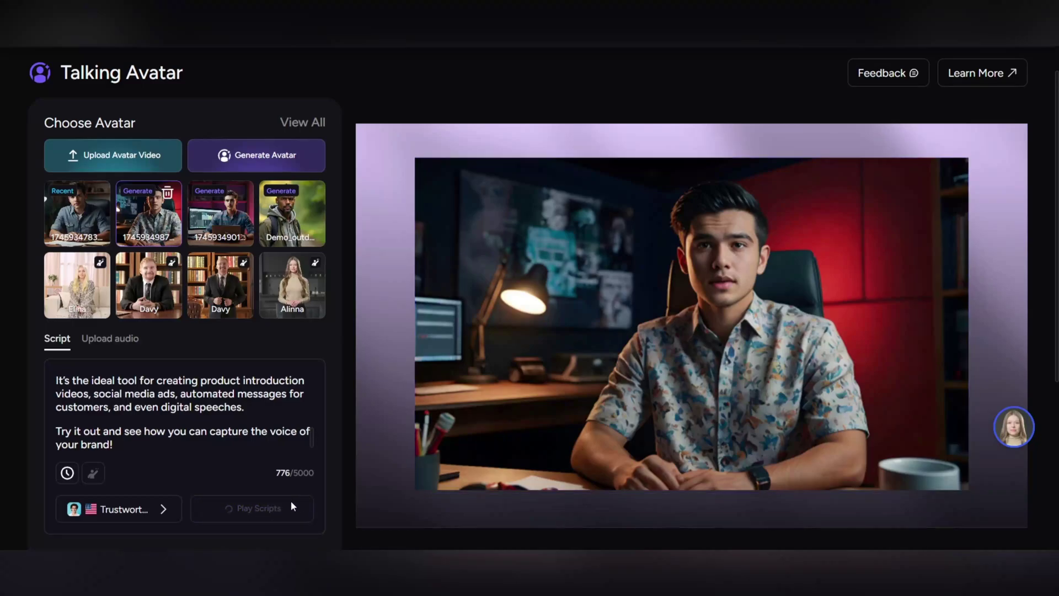
scroll(353, 426, "down", 3)
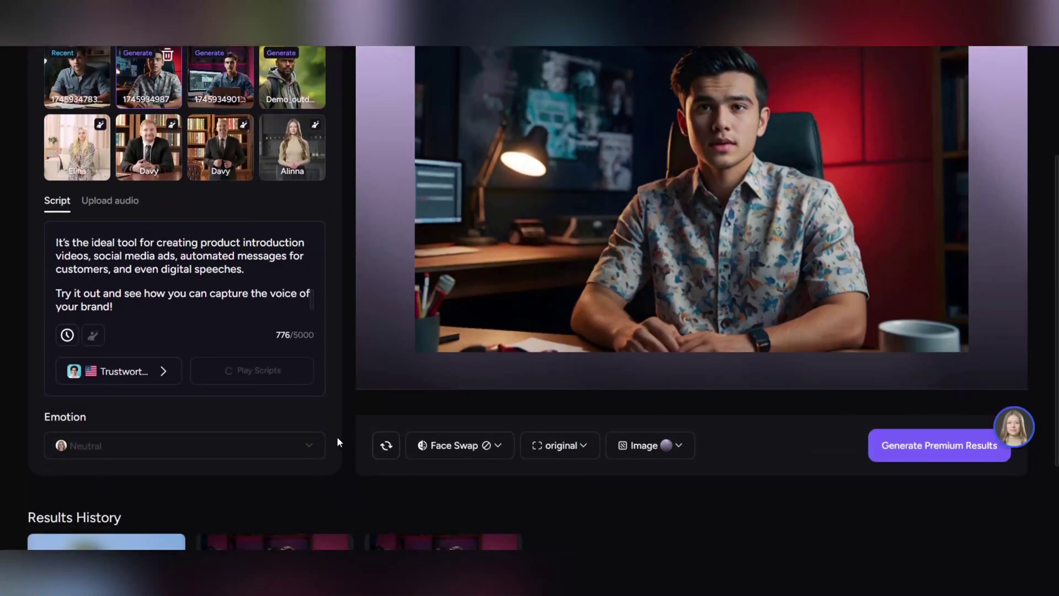
scroll(337, 442, "up", 2)
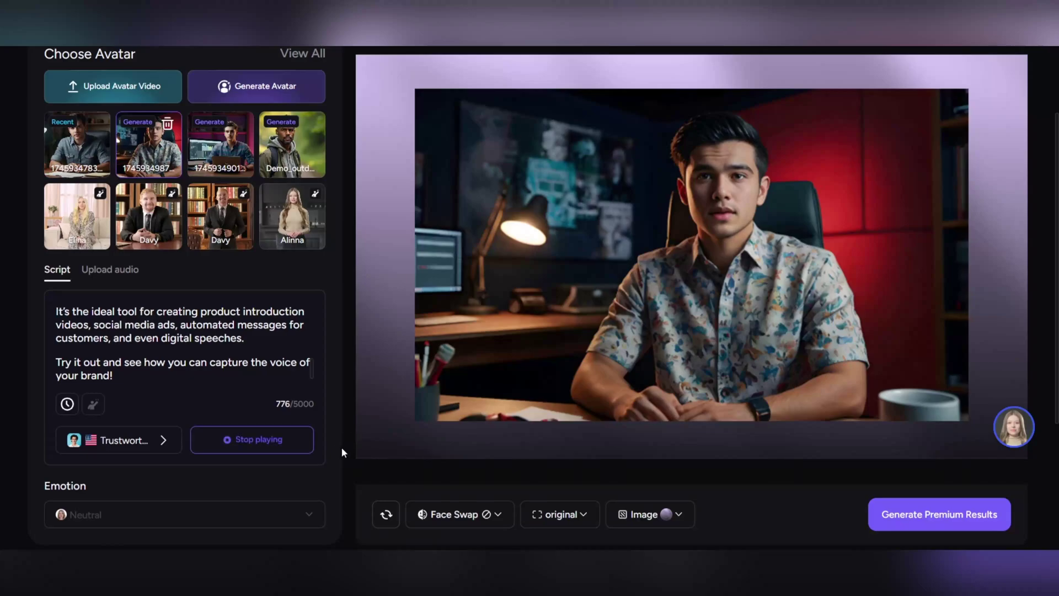
Shrink the avatar image and reposition it on the backdrop
left_click(530, 384)
left_click_drag(416, 421, 528, 318)
left_click_drag(693, 268, 637, 293)
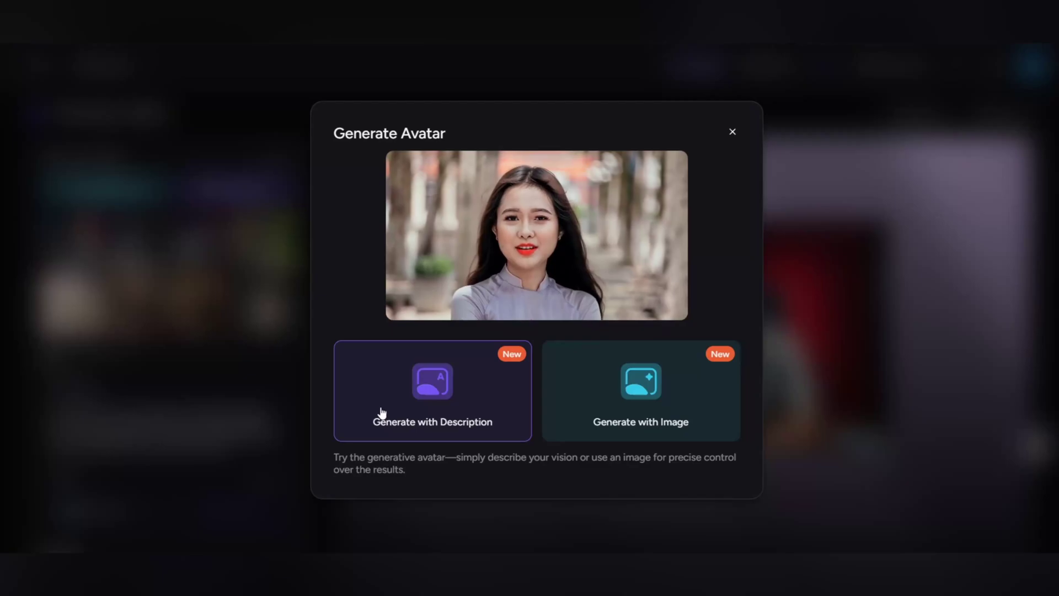
Start a description-based avatar named SkillEarly, aged Early Middle Age, gender Man
left_click(434, 411)
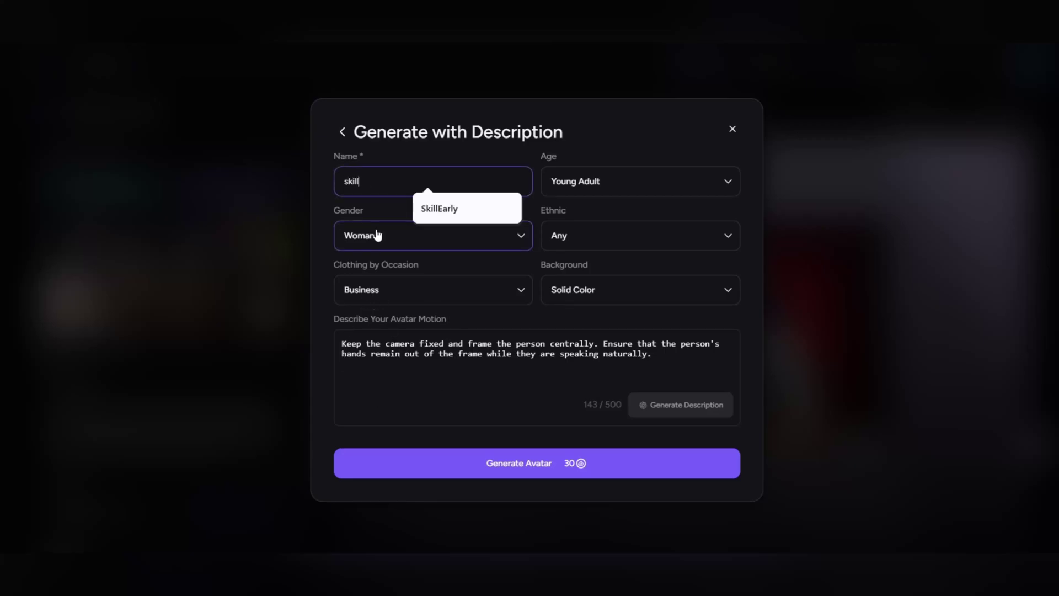
left_click(462, 202)
left_click(594, 187)
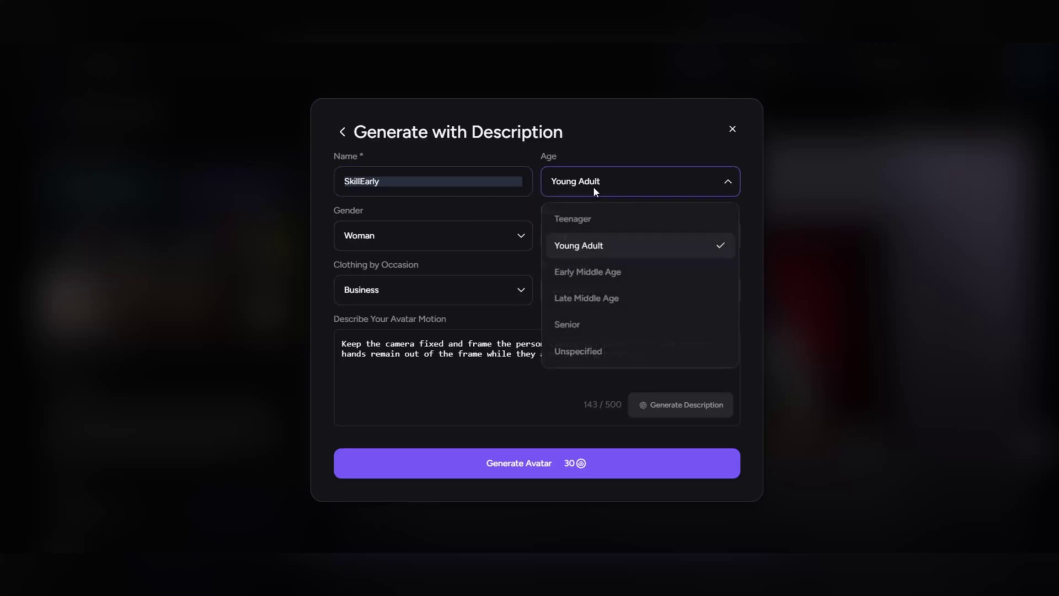
left_click(612, 273)
left_click(399, 234)
left_click(390, 307)
Set the avatar's ethnicity to Any, clothing to Business and background to Home
left_click(604, 234)
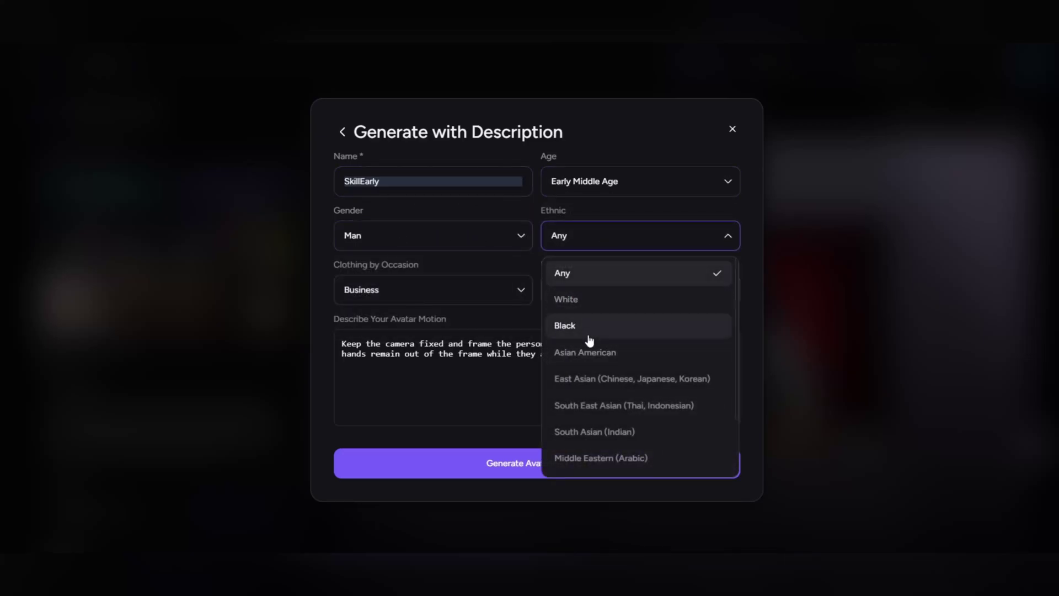
left_click(590, 304)
left_click(600, 289)
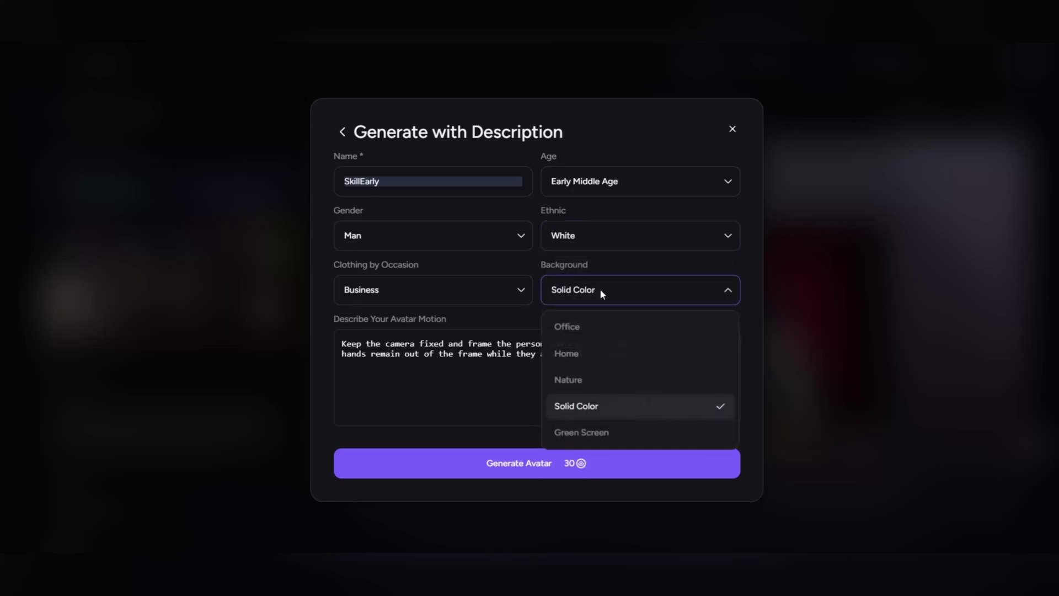
left_click(581, 356)
left_click(611, 234)
left_click(546, 270)
left_click(436, 291)
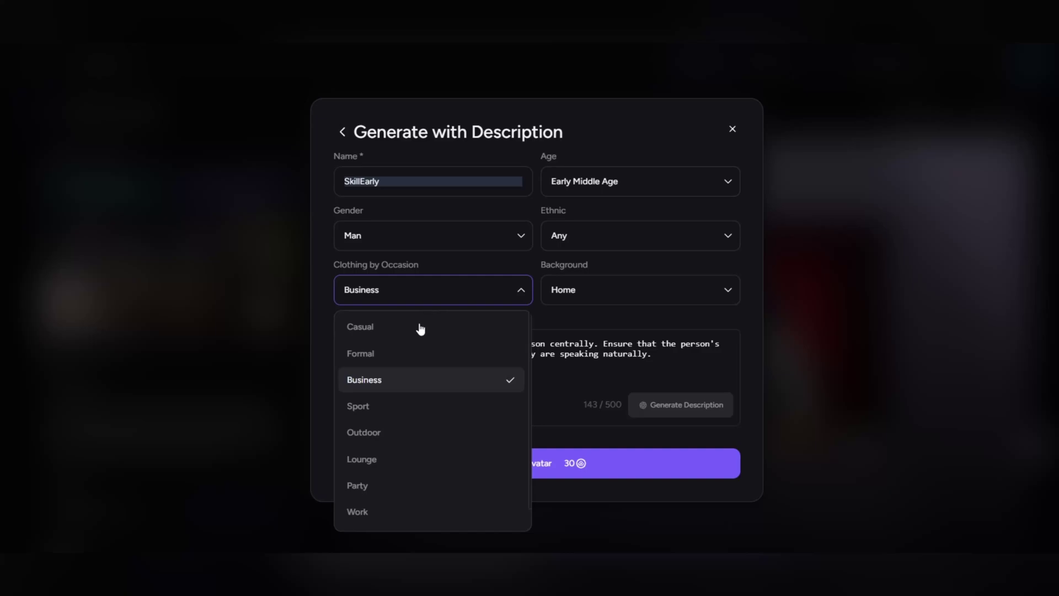
left_click(403, 382)
left_click(624, 290)
left_click(598, 357)
Replace the description with the longer detailed paragraph and generate the avatar
triple_click(598, 354)
key("ctrl+v")
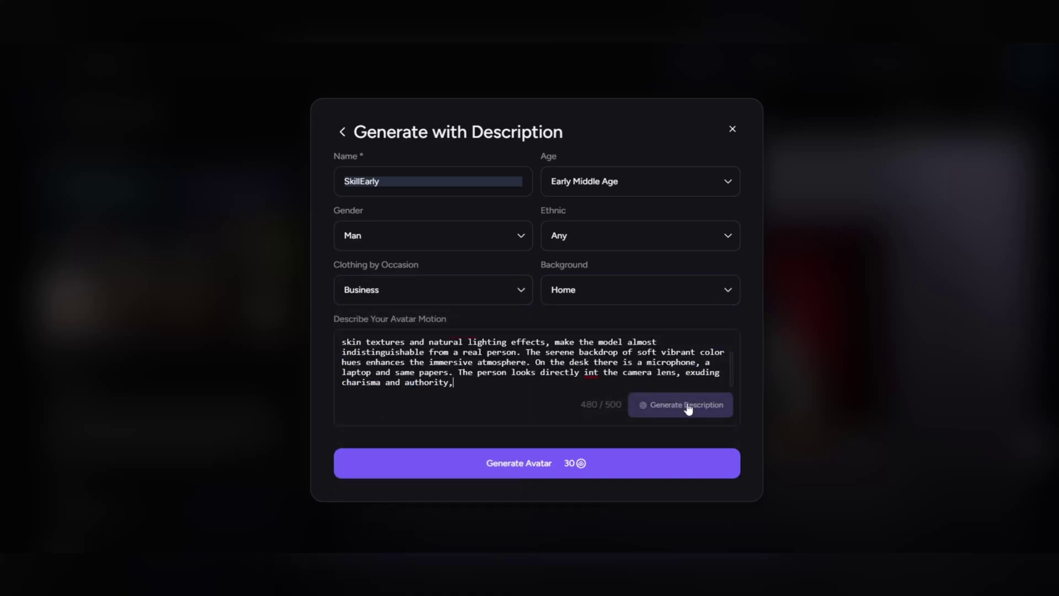
left_click(543, 467)
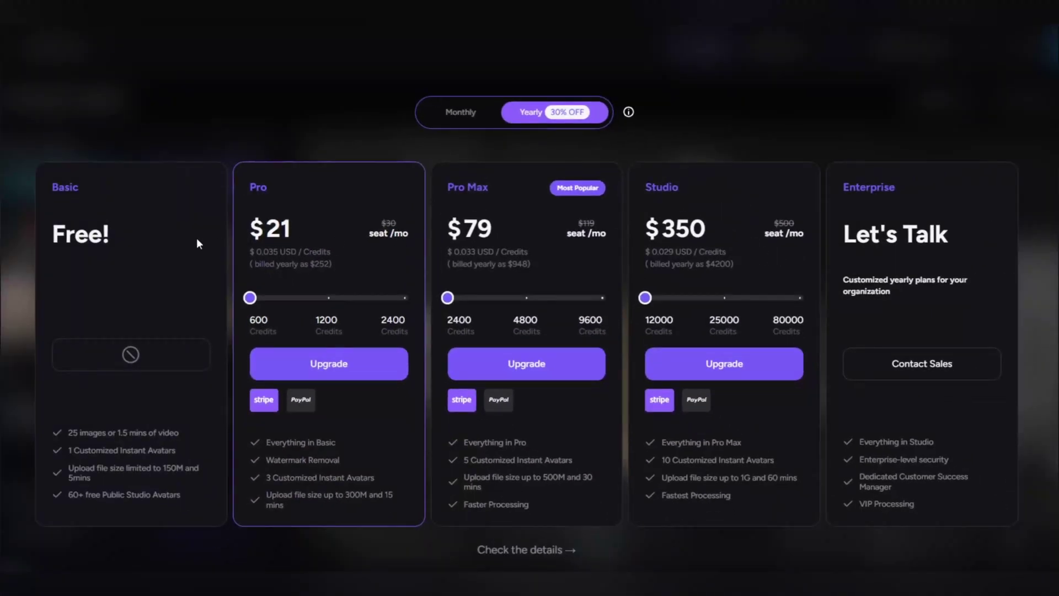
Highlight the Basic plan's Free price and toggle between monthly and yearly prices
left_click_drag(51, 234, 101, 235)
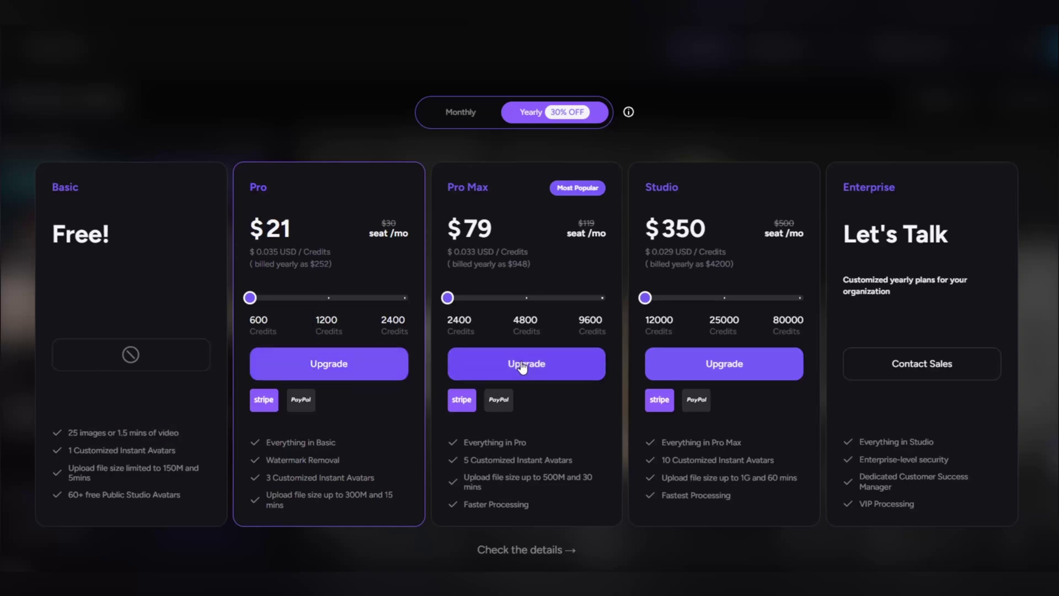
left_click(449, 122)
left_click(555, 110)
left_click(489, 120)
left_click(550, 127)
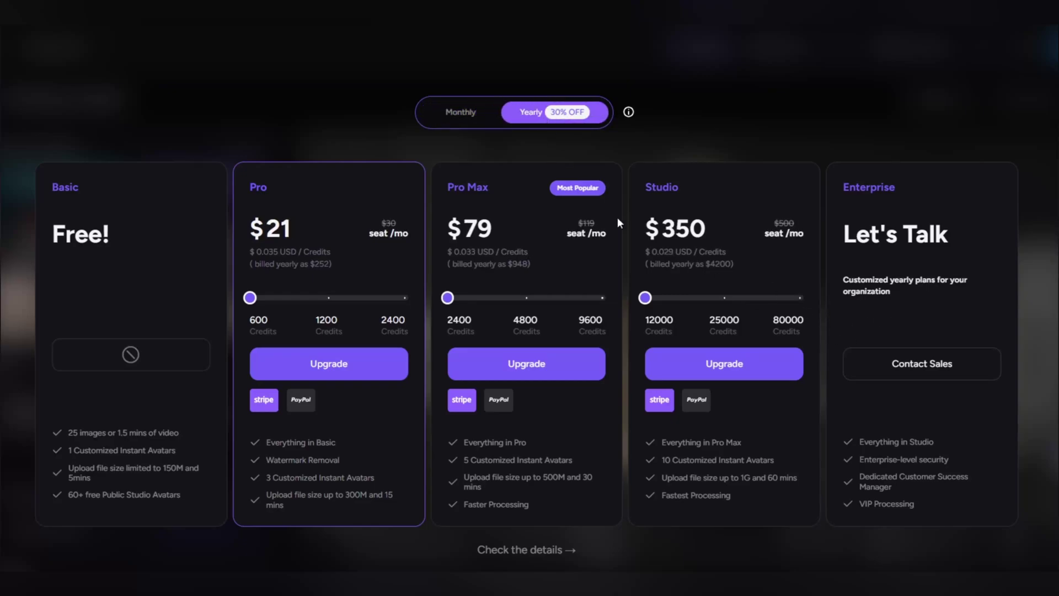
Highlight Studio's $350 price and the Studio, Pro Max, Pro and Basic feature lists
left_click_drag(647, 230, 692, 232)
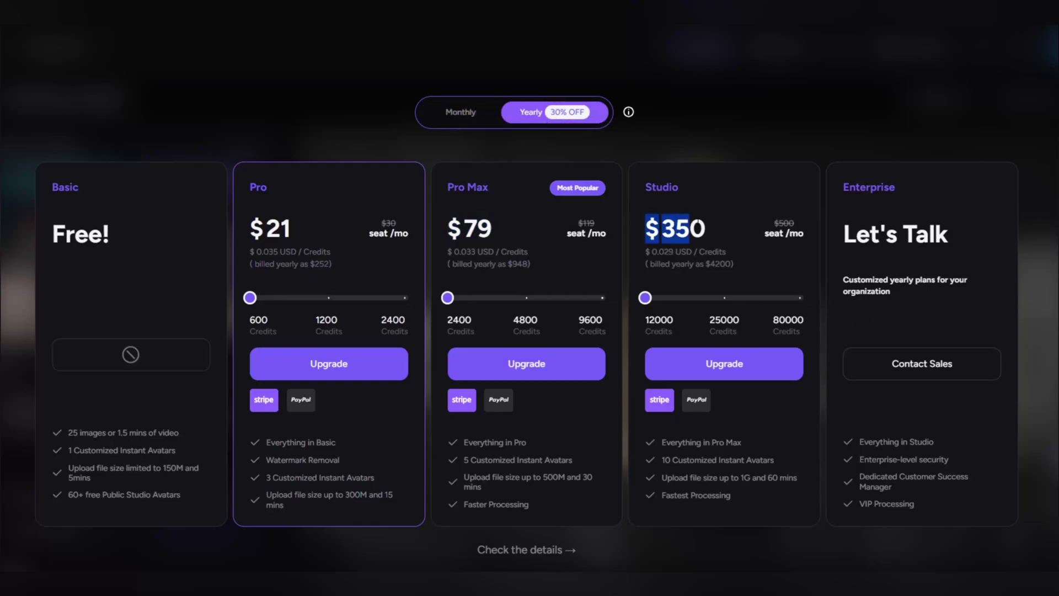
left_click_drag(753, 509, 651, 433)
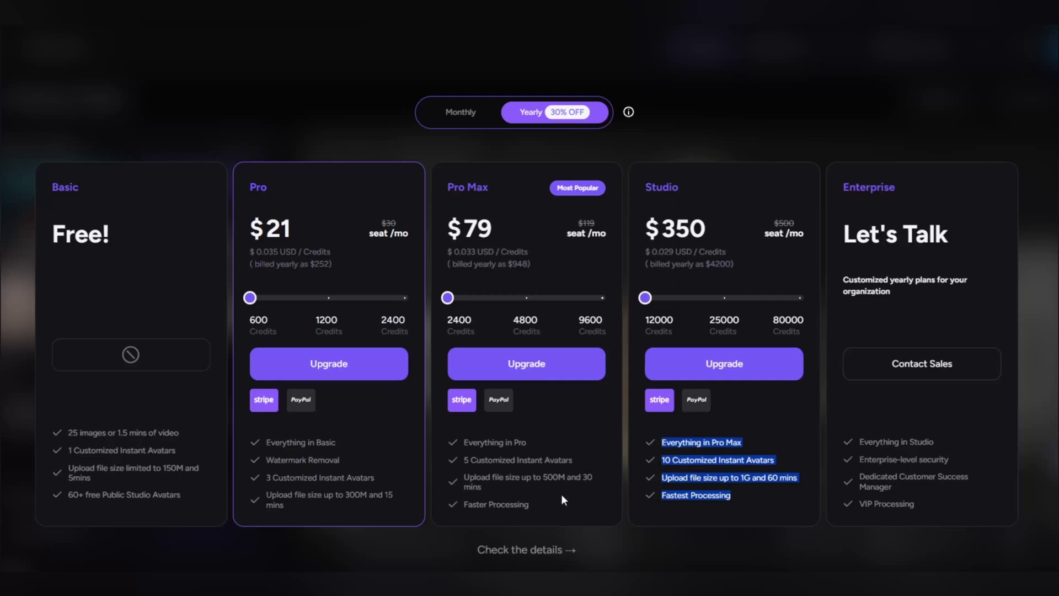
left_click_drag(561, 494, 456, 446)
left_click_drag(404, 497, 280, 436)
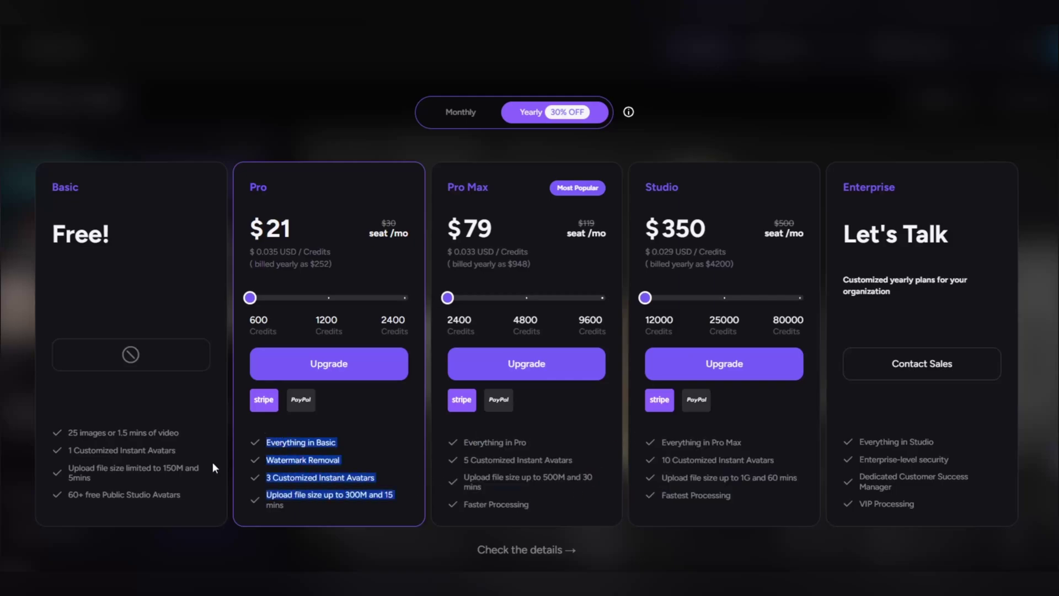
left_click_drag(180, 498, 64, 436)
left_click(80, 409)
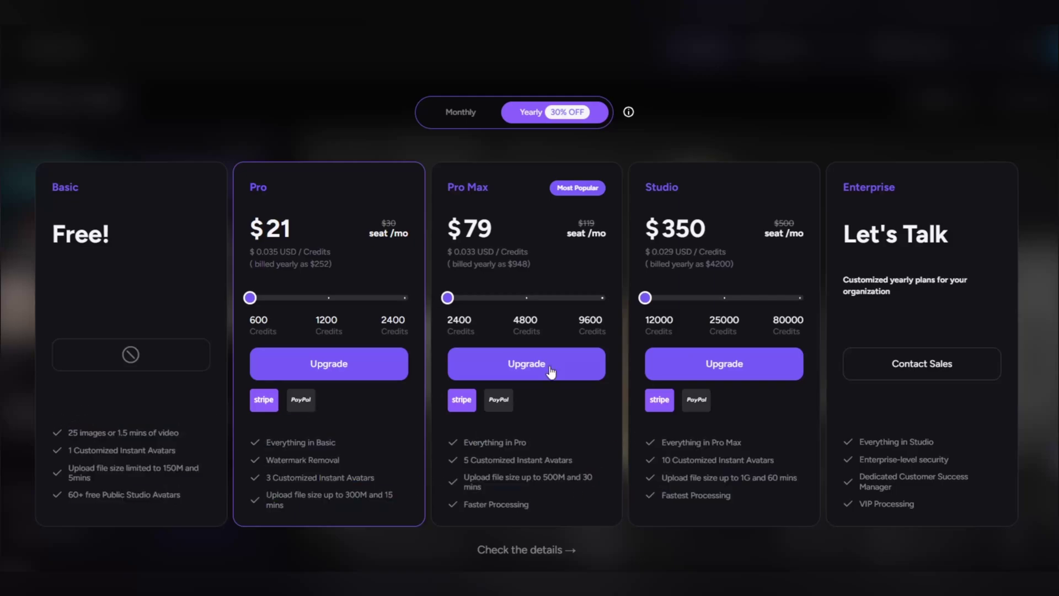
Compare monthly and yearly prices again, ending on the discounted yearly billing
left_click(483, 116)
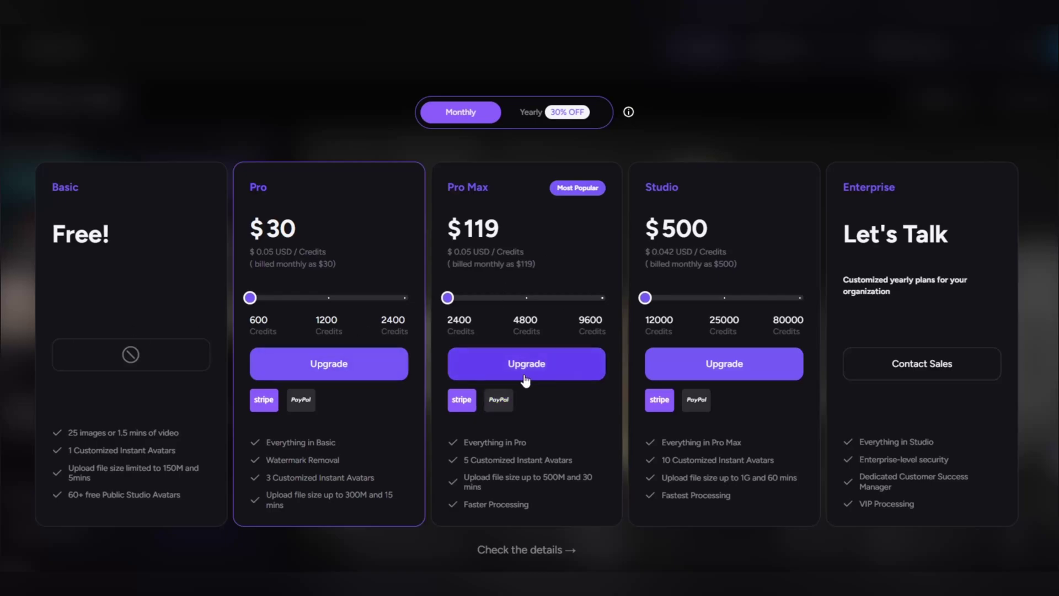
left_click(543, 123)
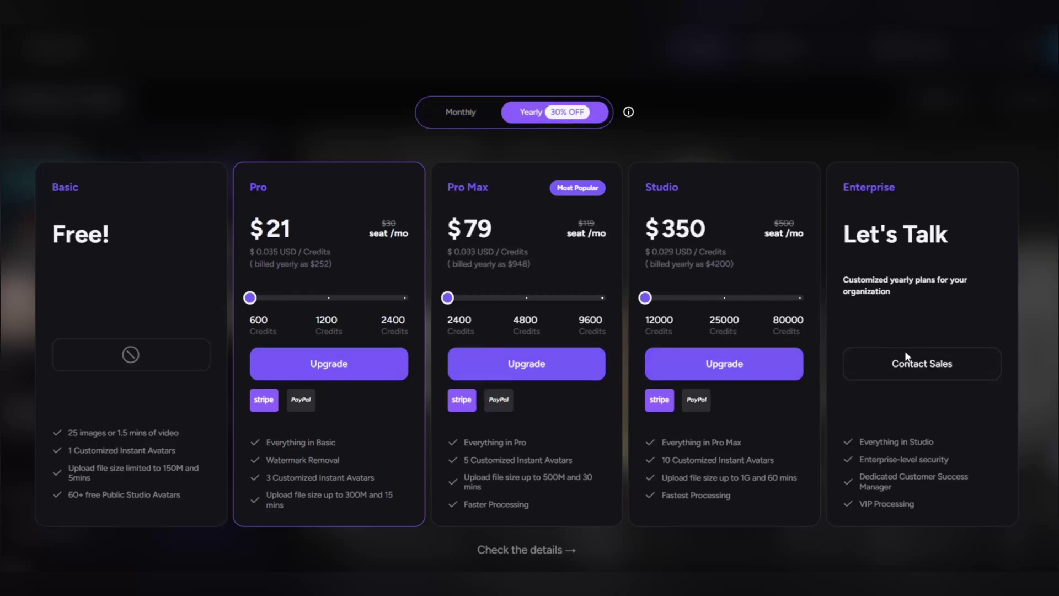
left_click(462, 112)
left_click(559, 119)
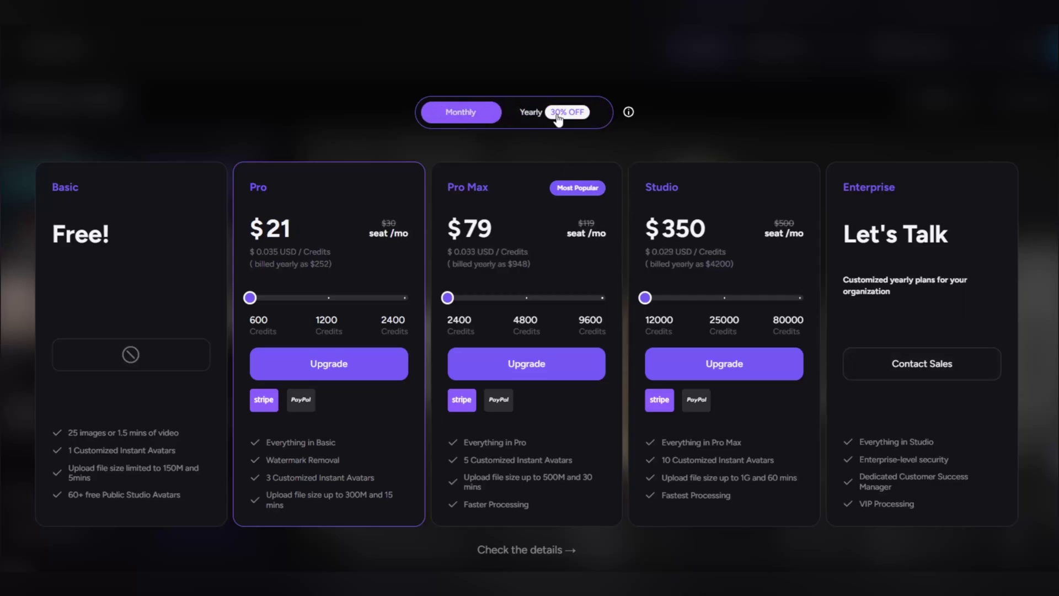